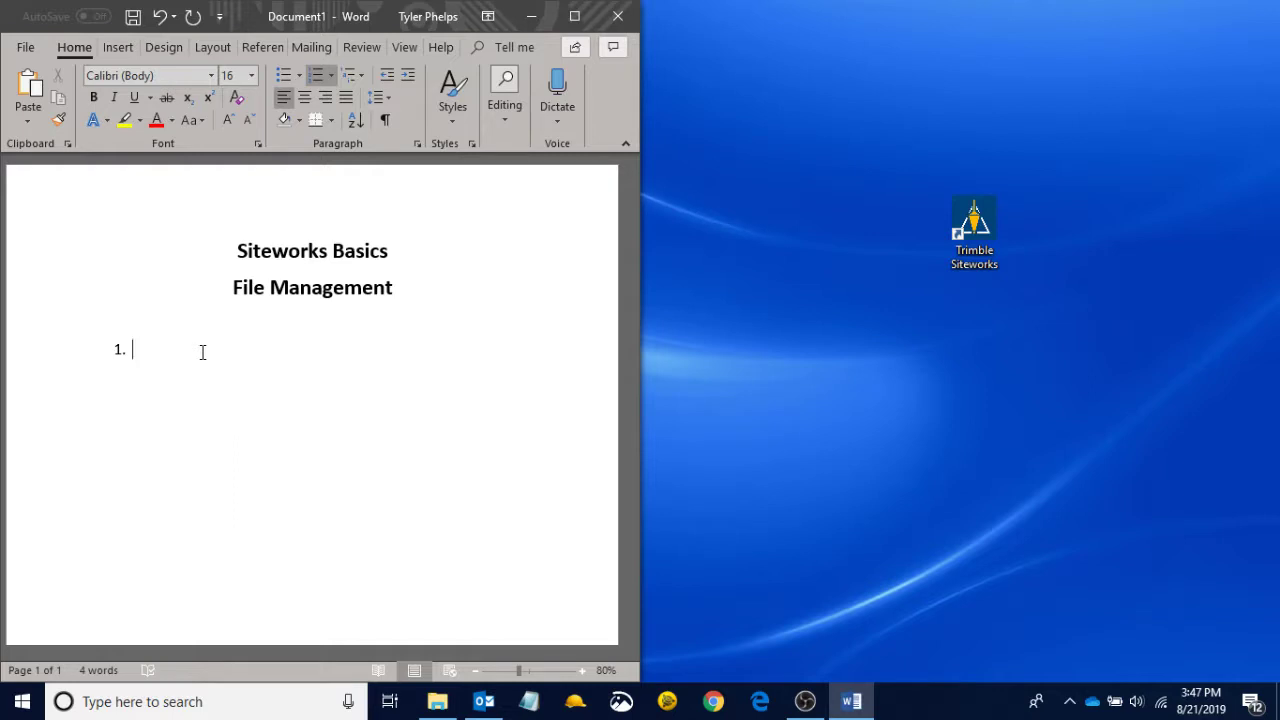
Write point 1 as 'Model - ' plus the pasted Cut/Fill computer-file definition, then start sub-item a.
text(Model -)
text(Computer file that gives Cut/Fill information based on the lines from the job plans.)
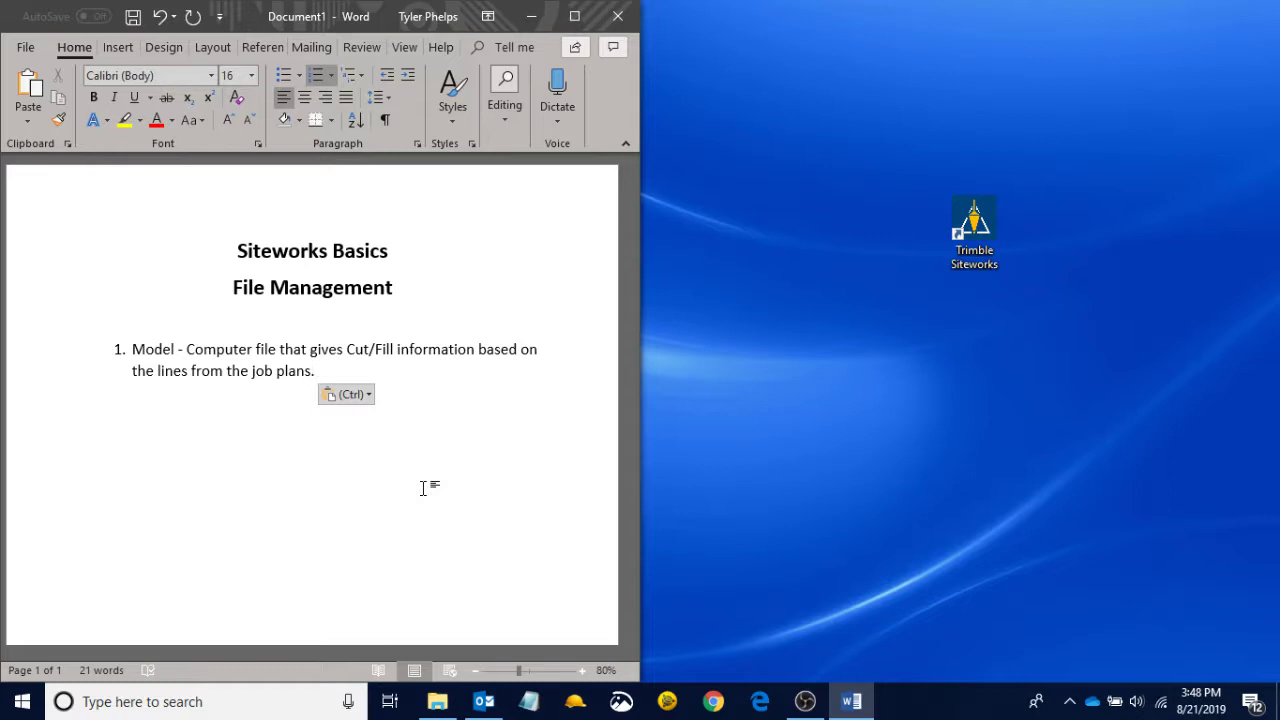
key(Return)
key(Tab)
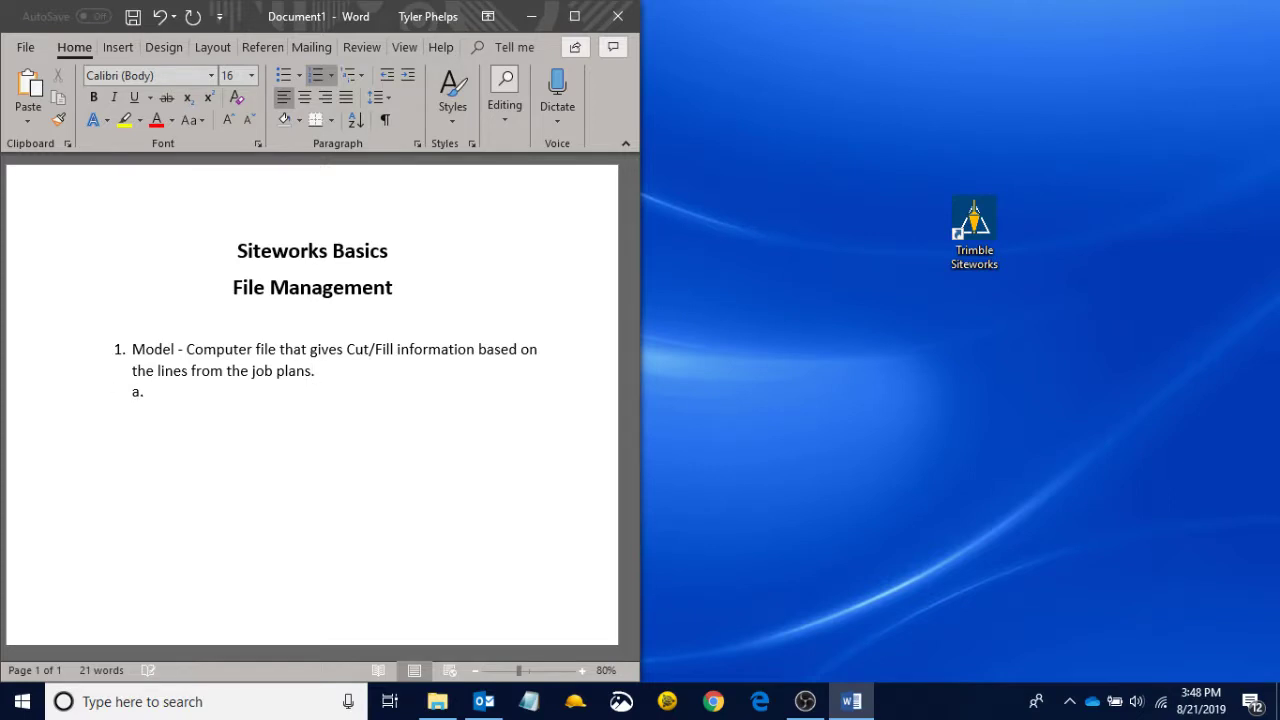
Add sub-item 'Model consists of two files' with nested lines 'Linework - DXF' and 'Surface - TTM,'.
text(Model consists of)
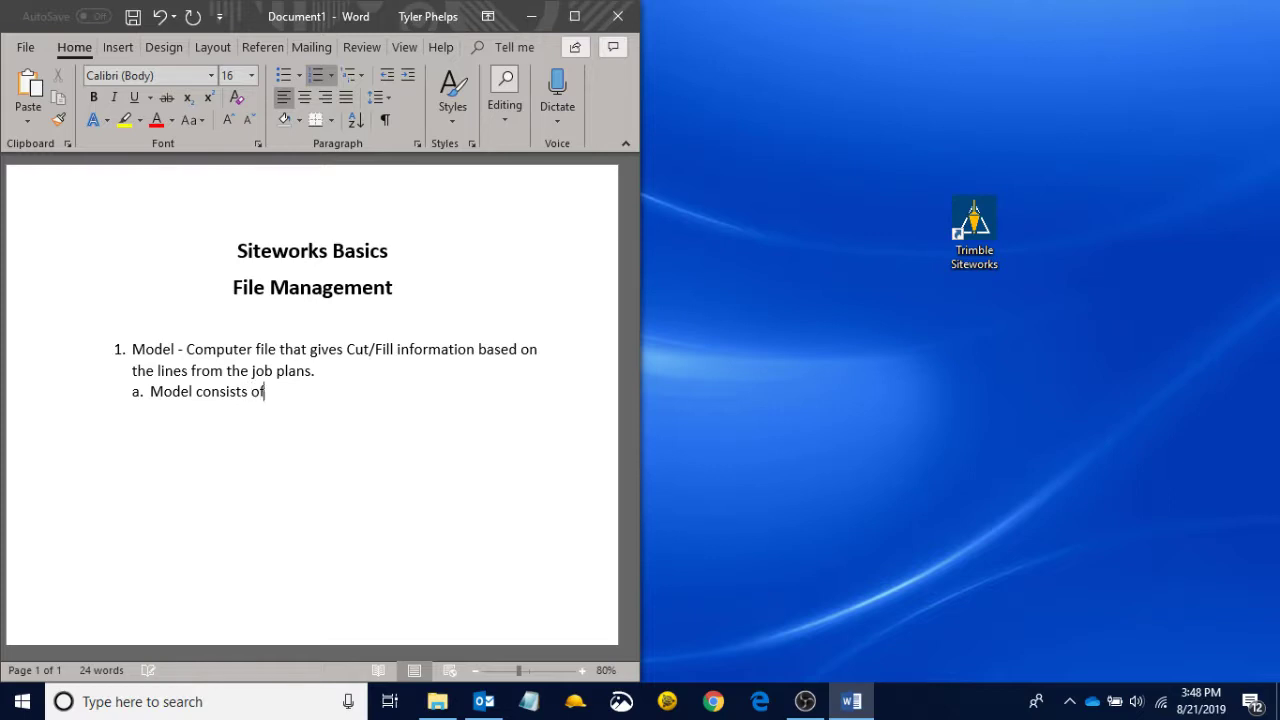
text( two files)
key(Return)
key(Tab)
text(Linew)
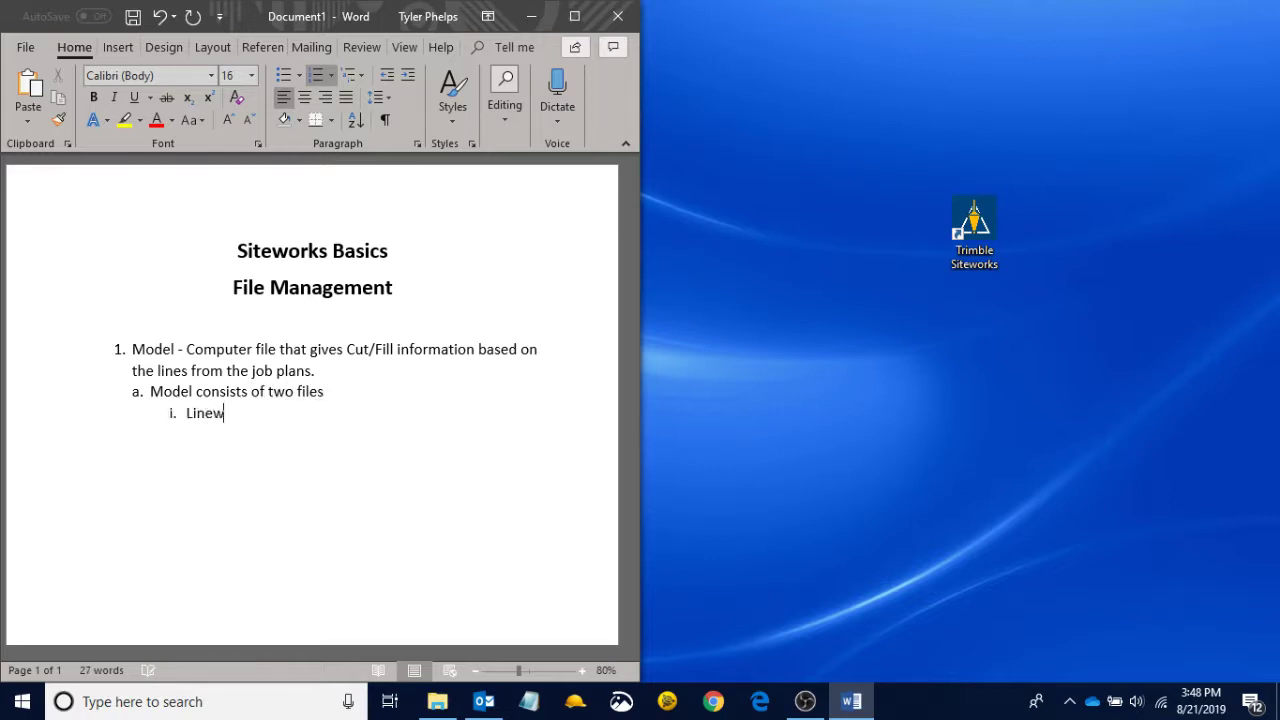
text(ork - DXF)
key(Return)
text(Surface - T)
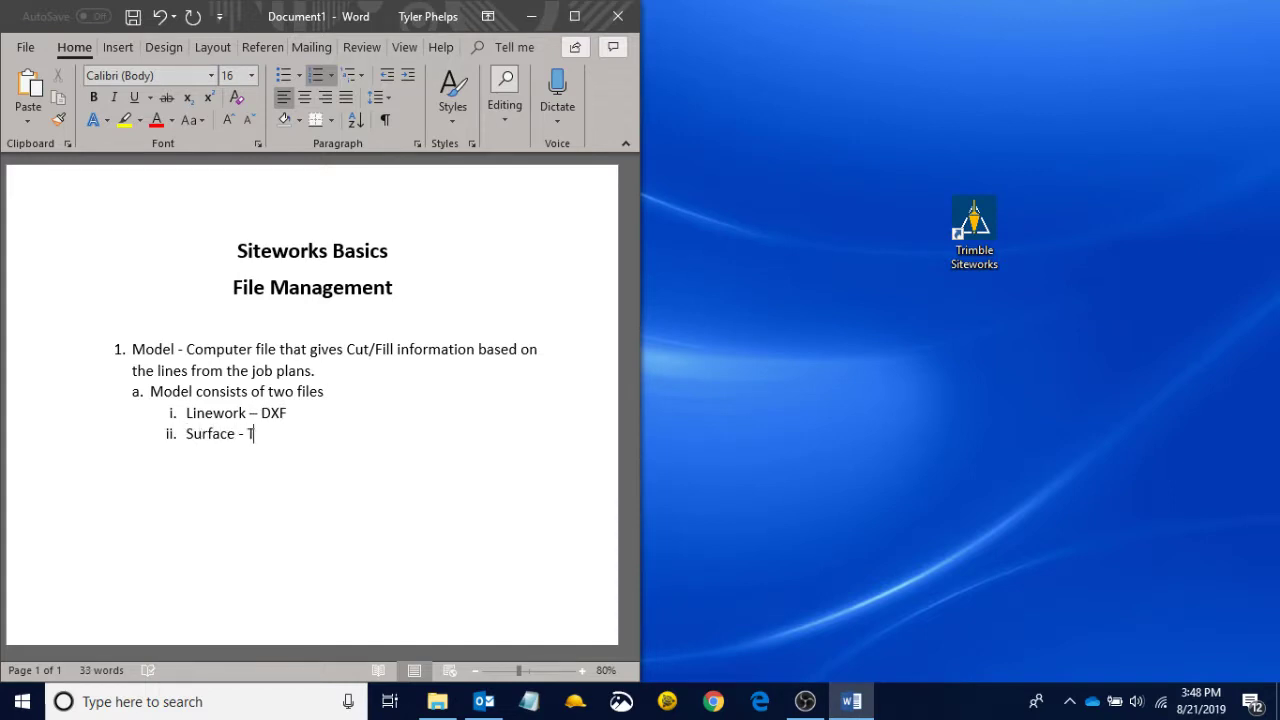
text(TM,)
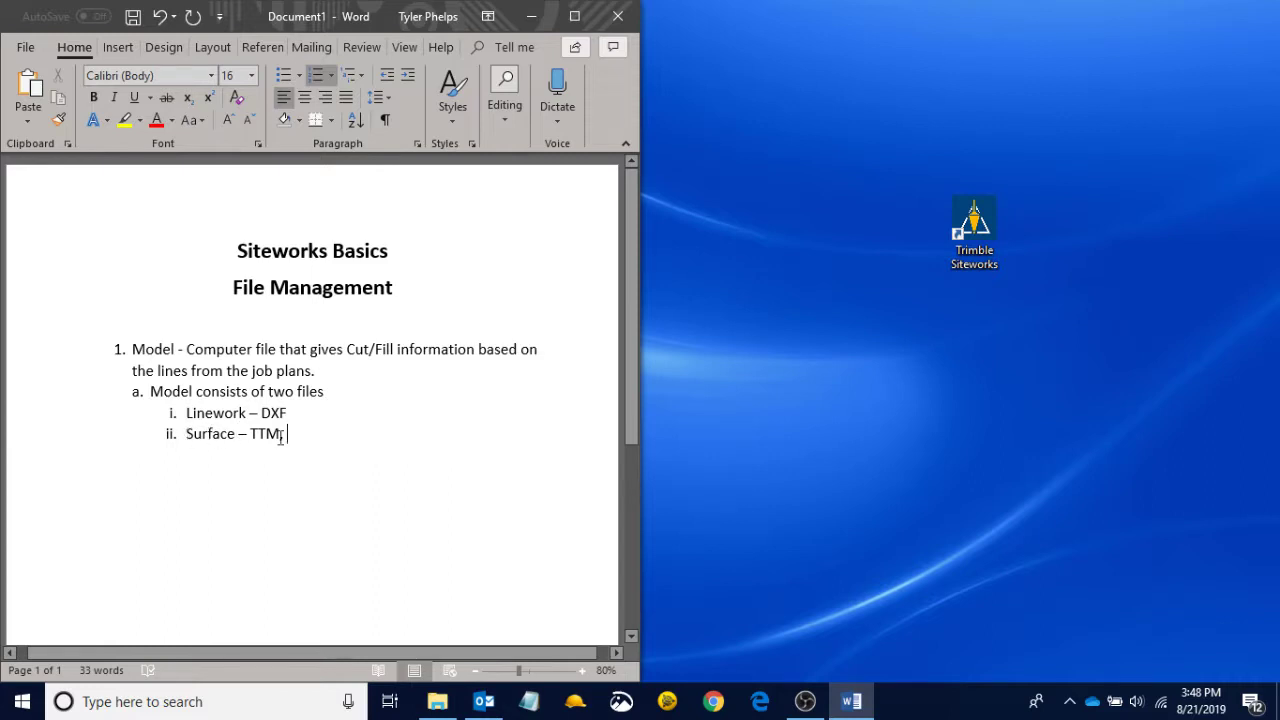
Append 'Cut/Fill' to the end of the Surface – TTM line.
text(Cut/Fill)
Add main point 2 'Organization is KEY!!!!!' with KEY!!!!! in bold.
click(489, 437)
key(Return)
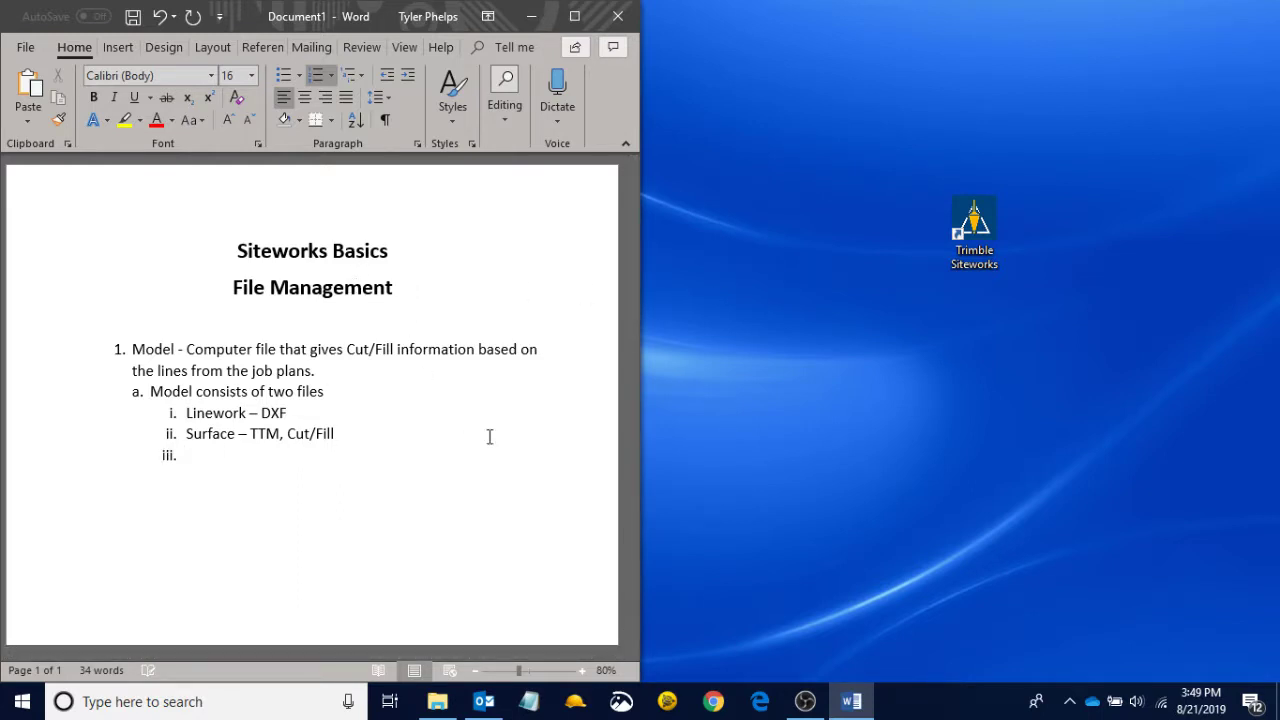
key(shift+Tab)
key(shift+Tab)
text(Organization is K)
key(BackSpace)
key(ctrl+b)
text(KEY)
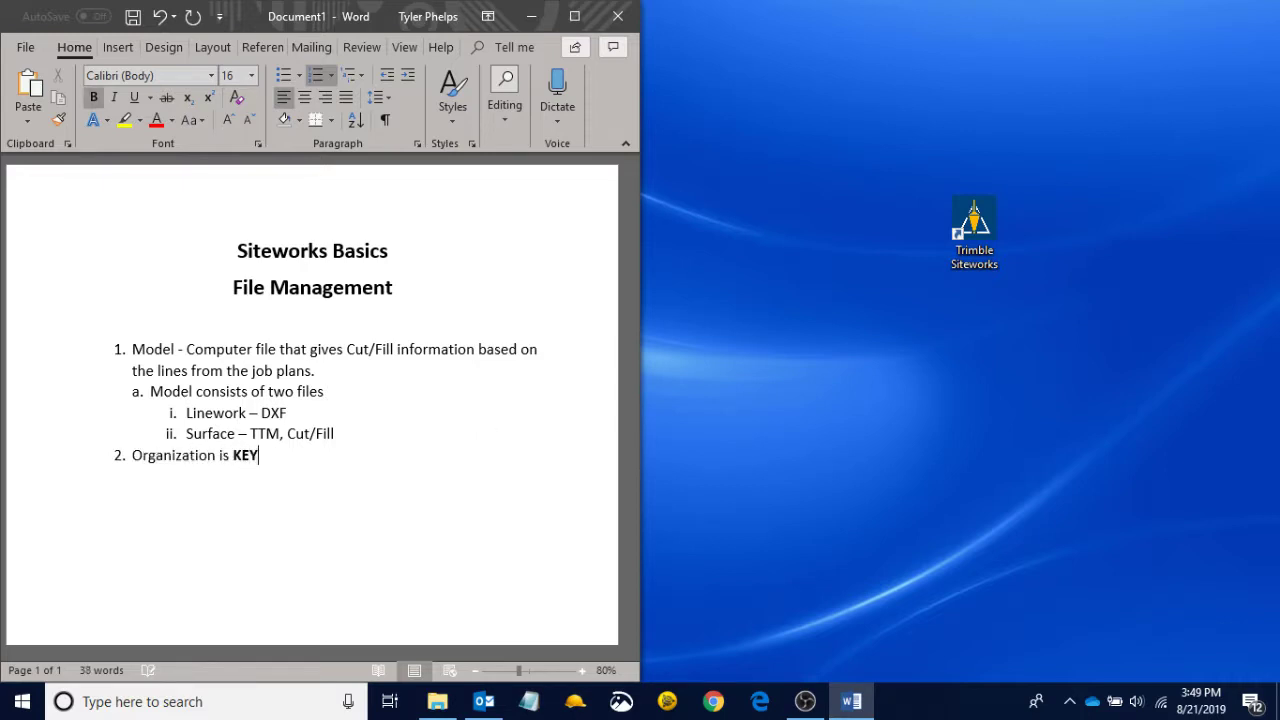
text(!!!!!)
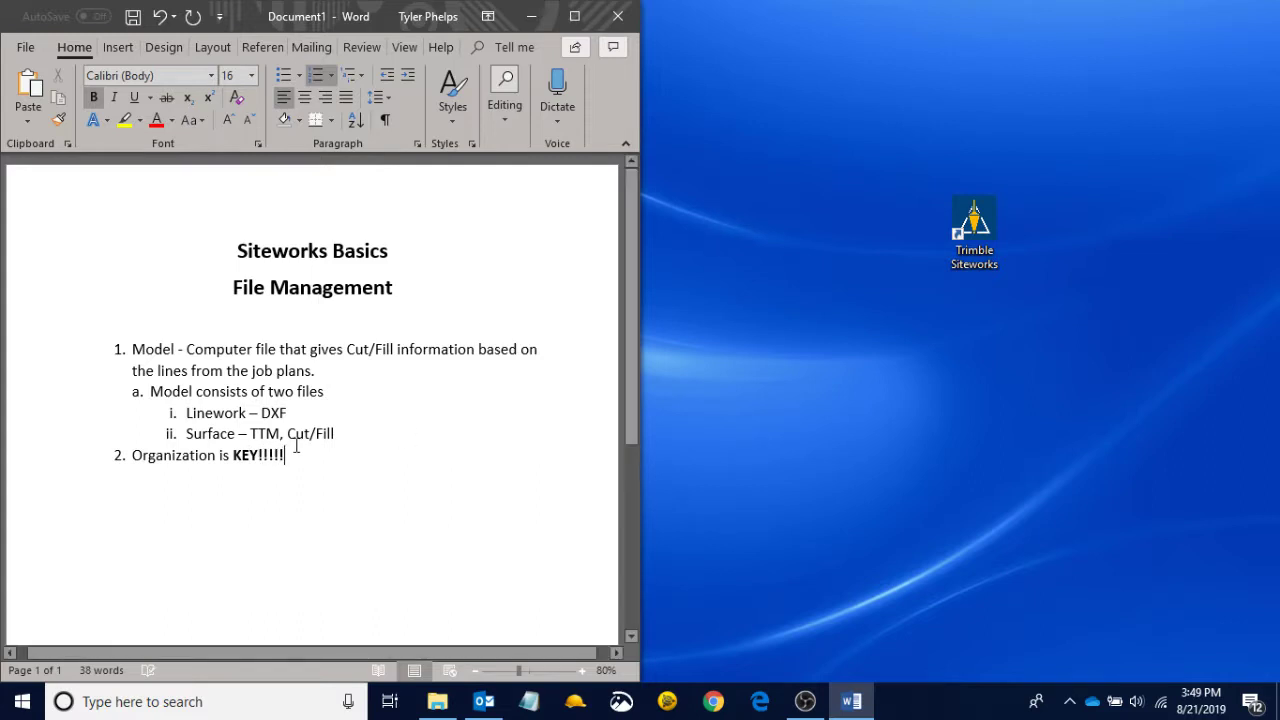
Enlarge KEY!!!!! to 22 pt and minimise Word.
drag(257, 450, 233, 455)
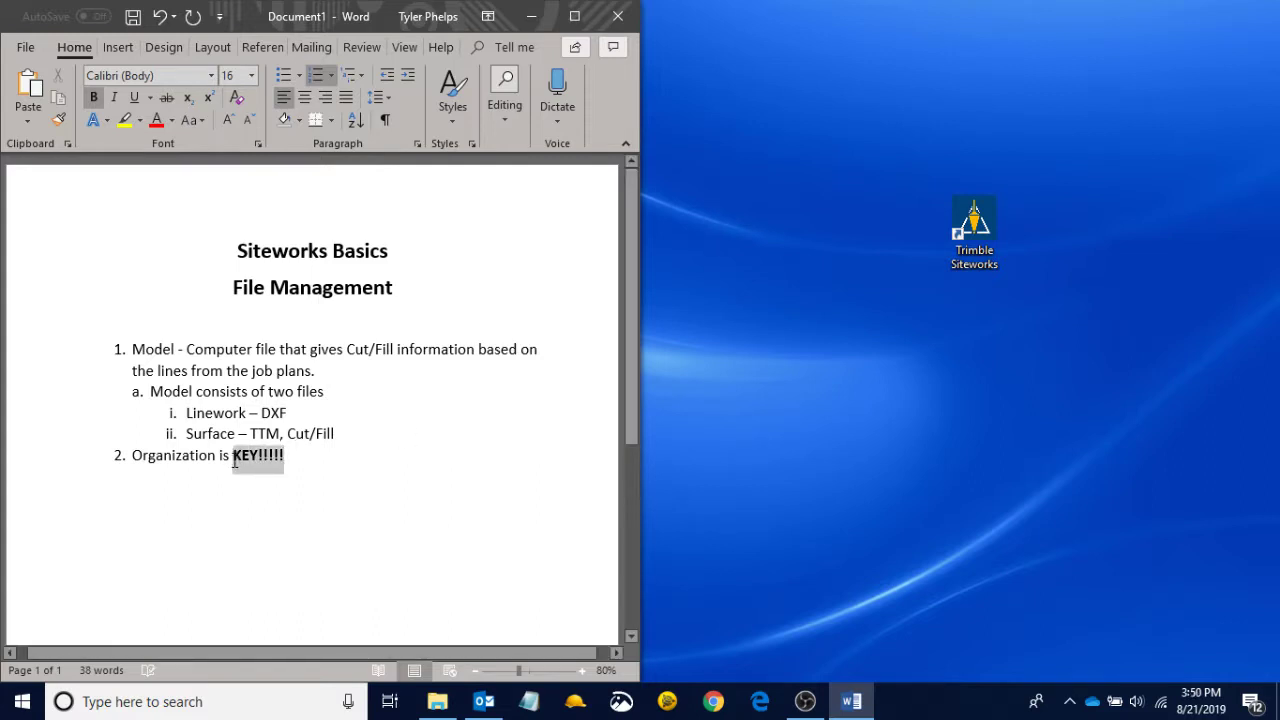
double_click(229, 122)
click(229, 122)
click(335, 462)
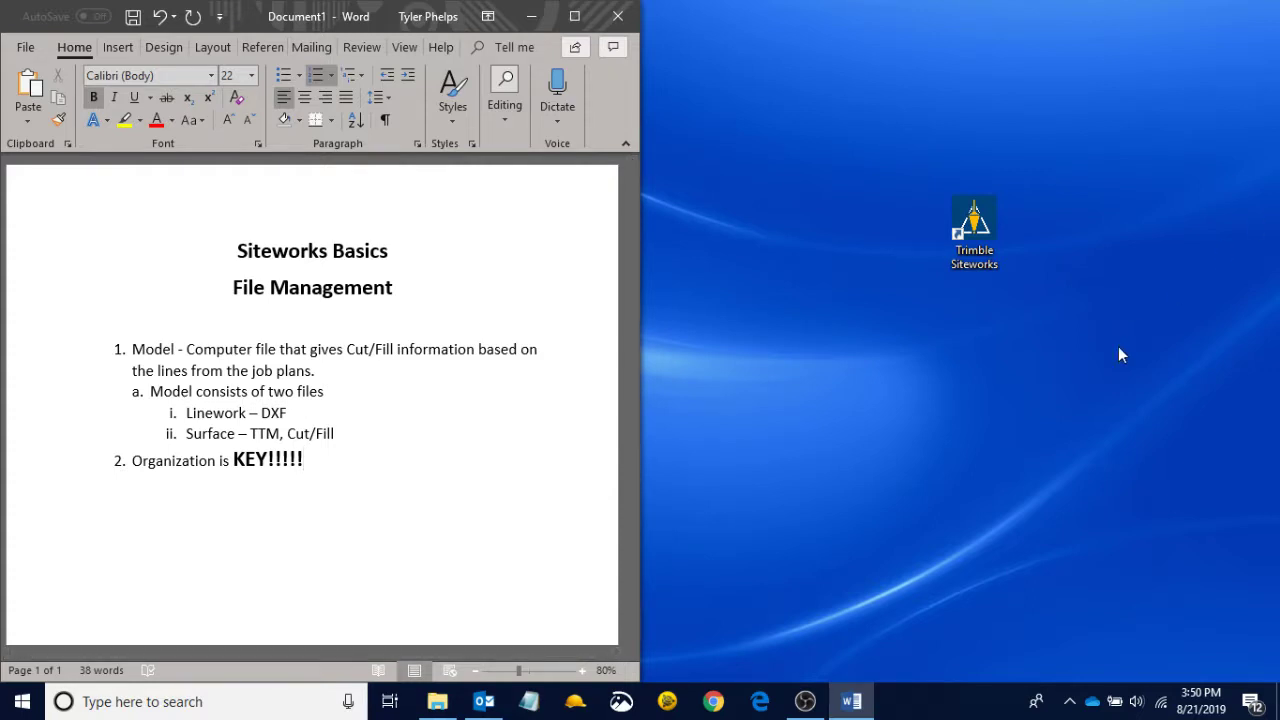
click(1277, 701)
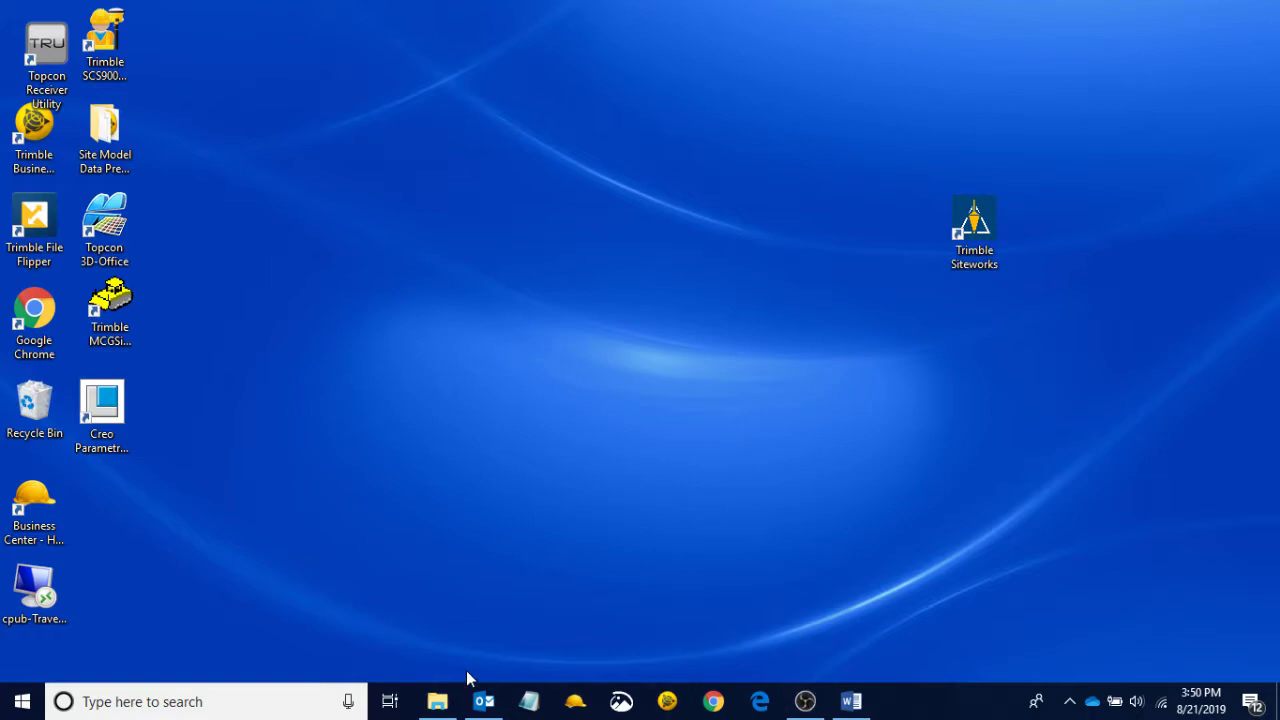
Restore the Word notes window, then open and close the Edge browser.
click(850, 703)
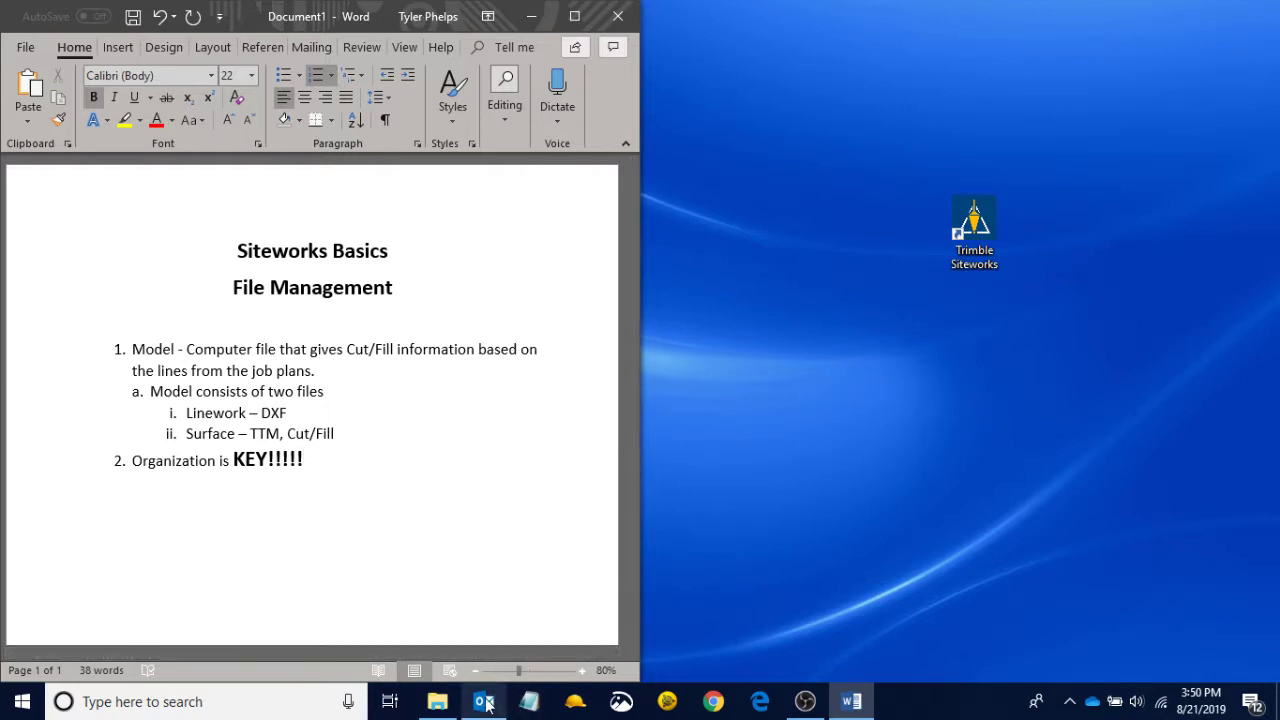
mouse_move(487, 705)
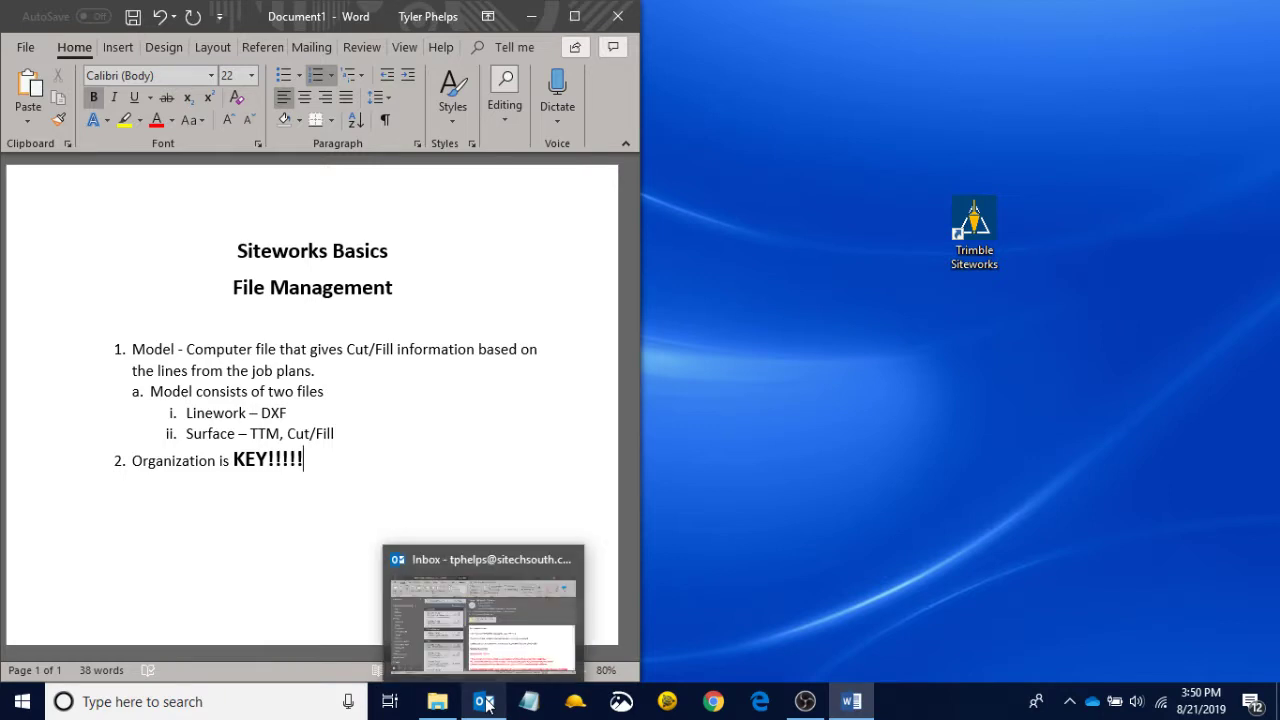
click(759, 703)
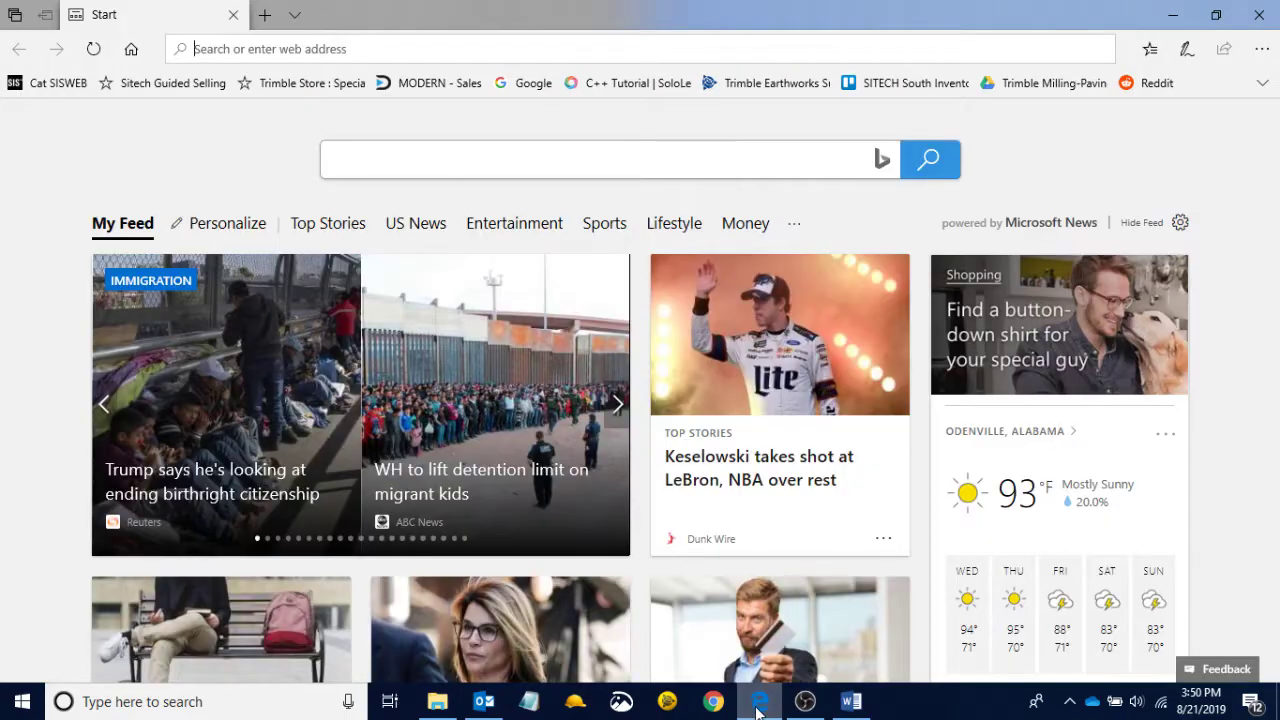
click(1274, 12)
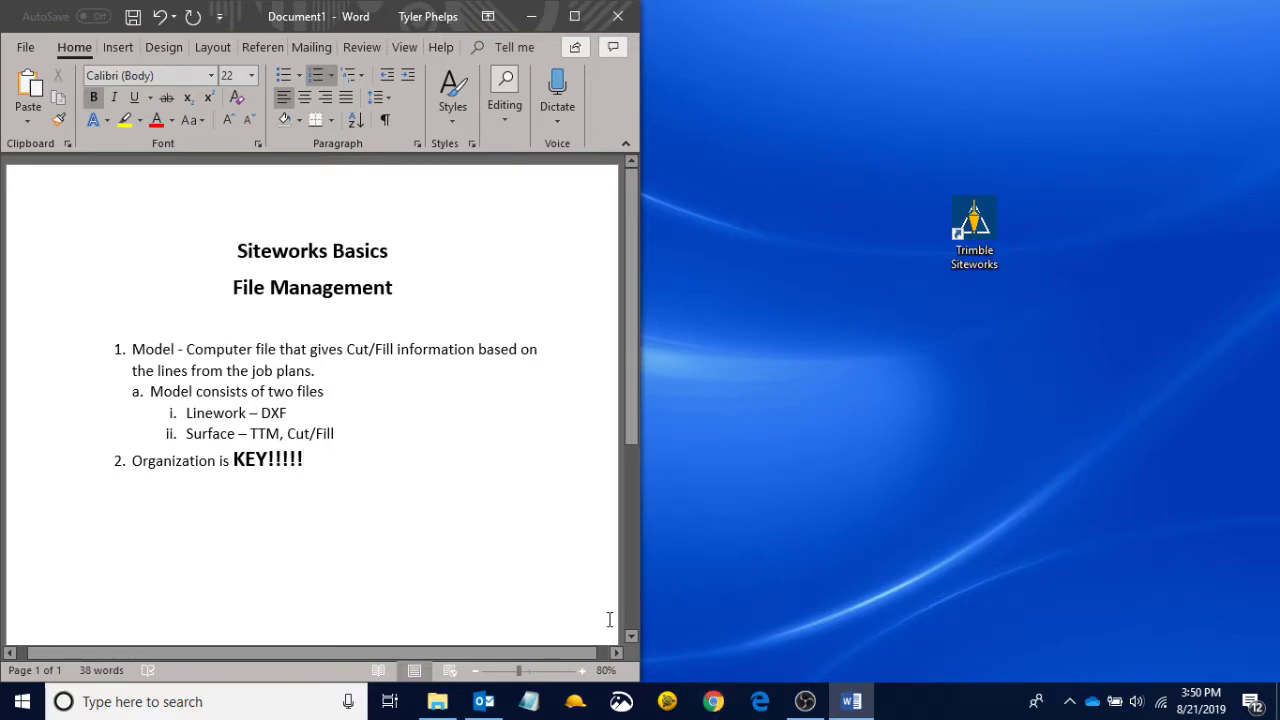
View the FW: Wagnon Excavation email and its zip attachments, noting SCS900 (Rover), then show the desktop.
click(487, 705)
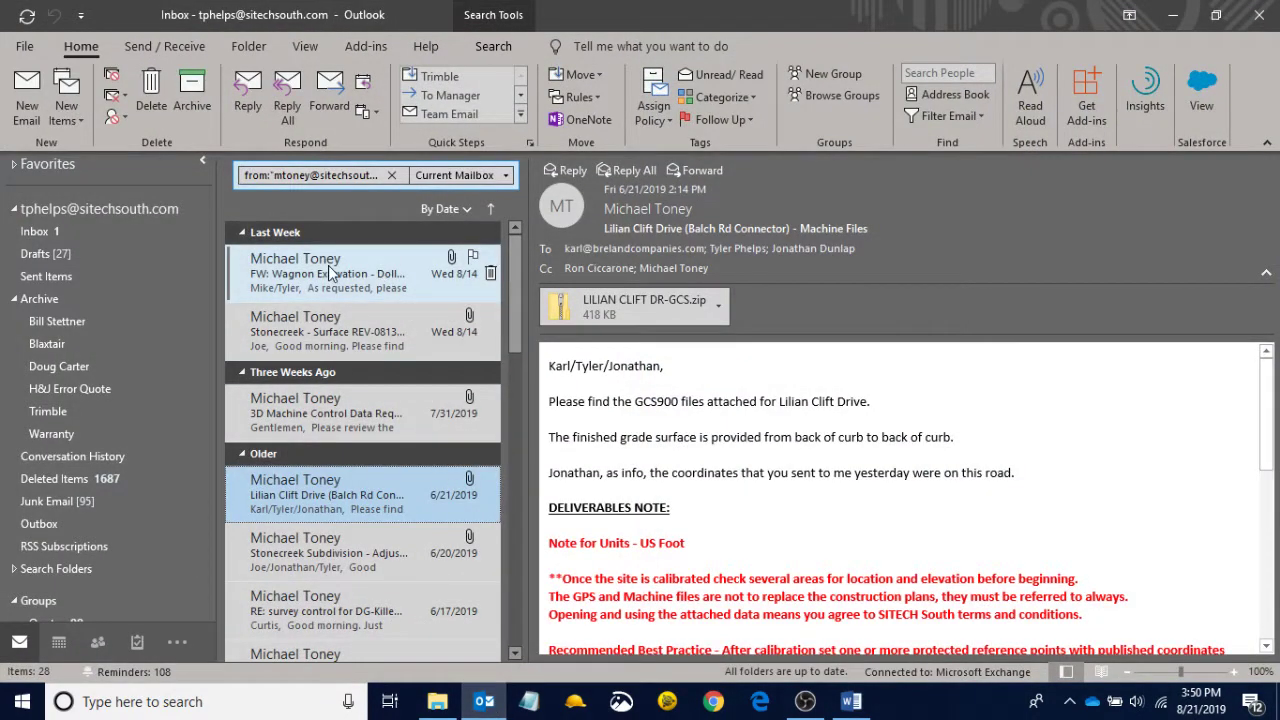
click(328, 265)
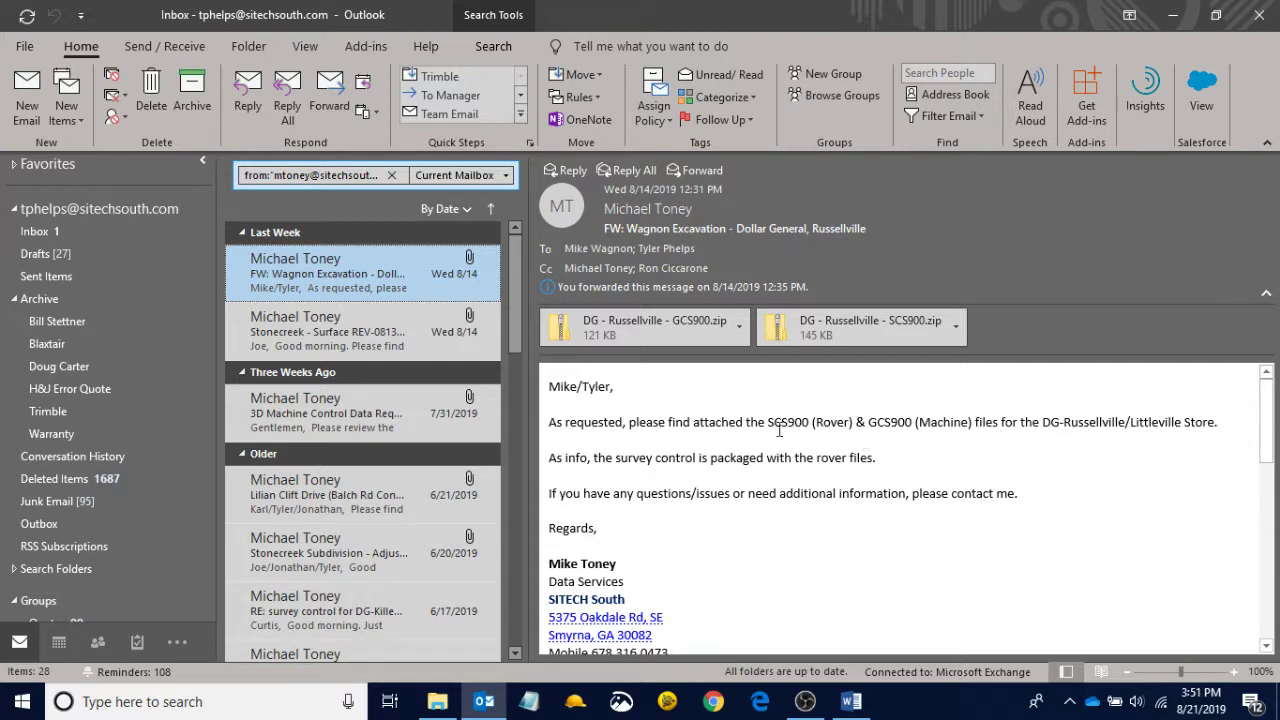
drag(768, 422, 855, 432)
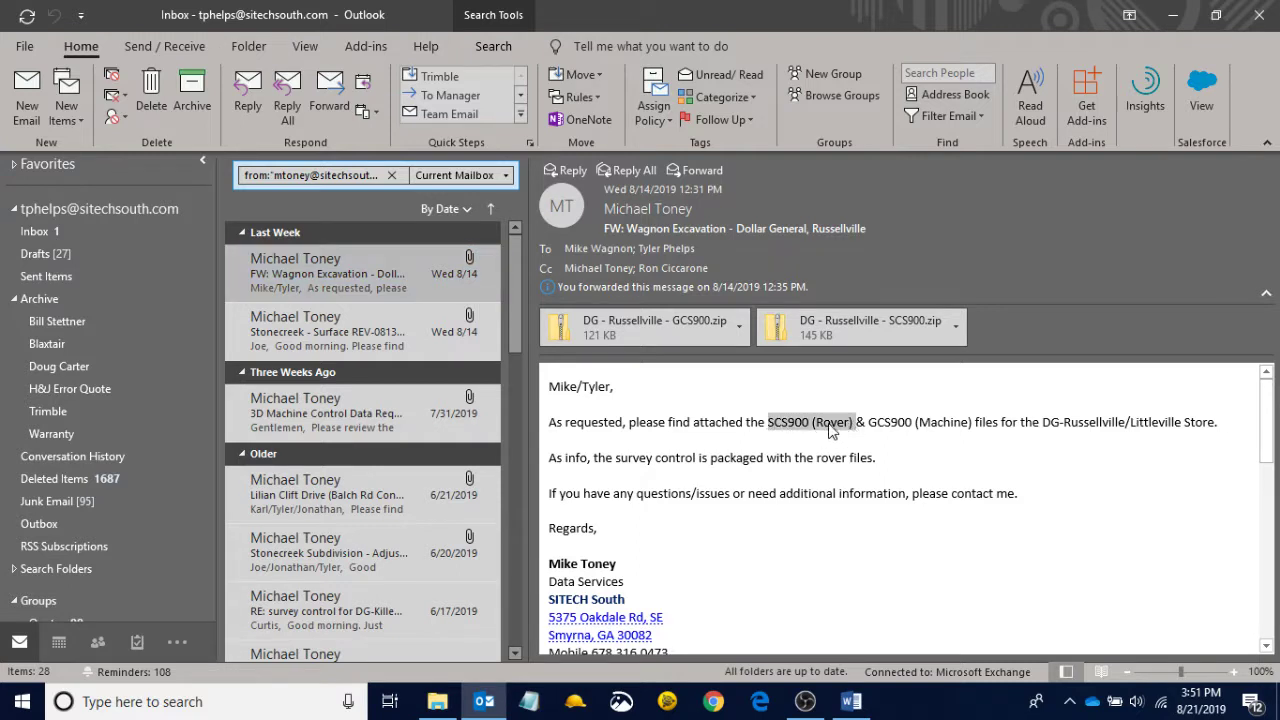
click(795, 425)
click(1276, 701)
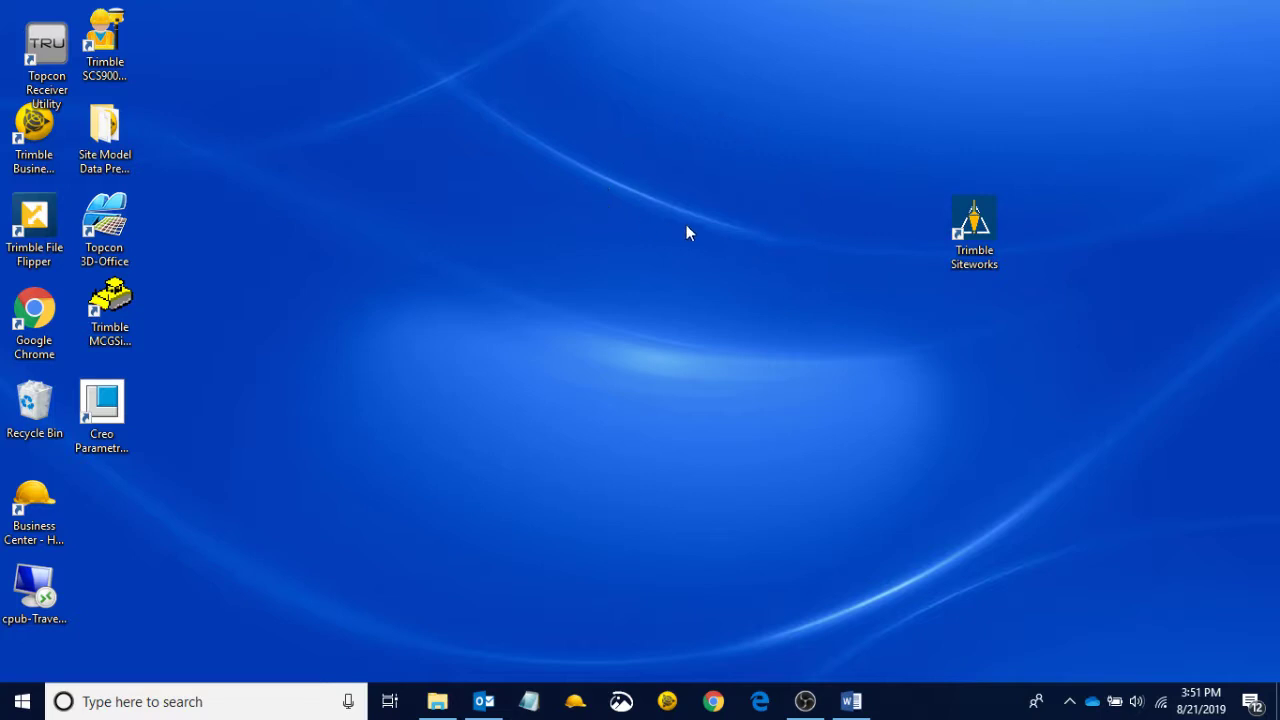
Create a new folder on the desktop named 'Trimble Files'.
right_click(779, 169)
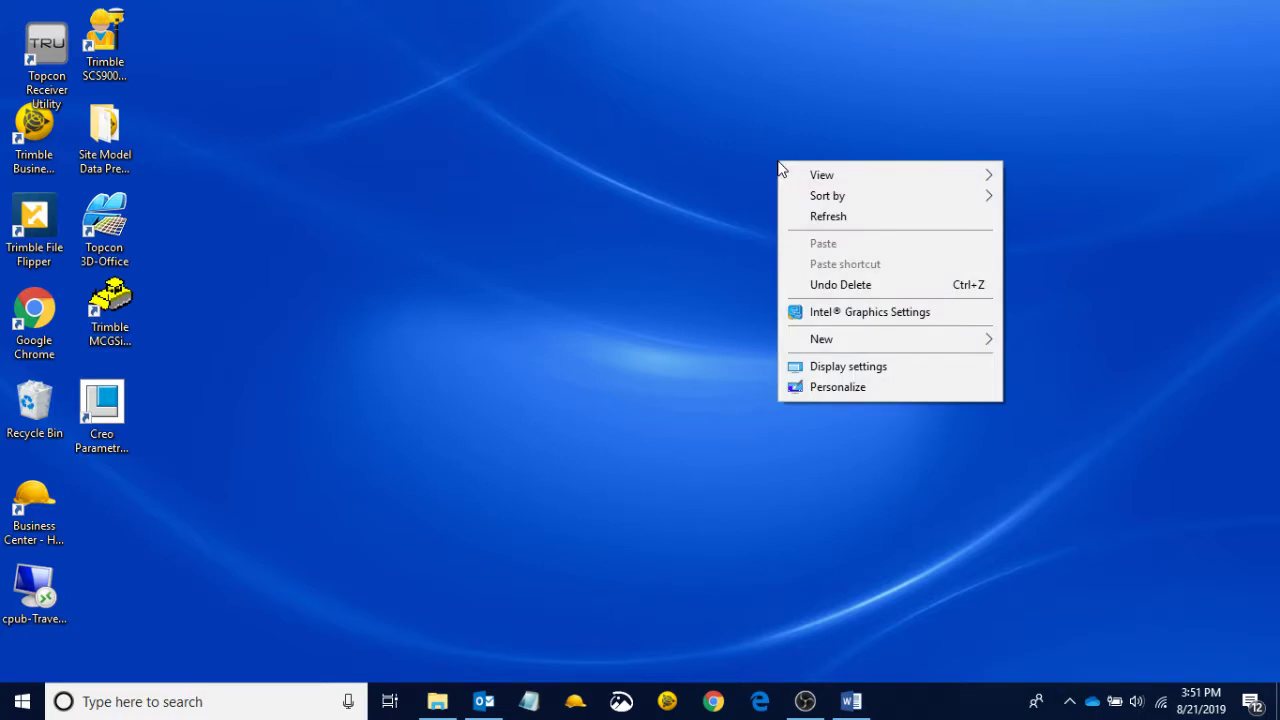
mouse_move(869, 343)
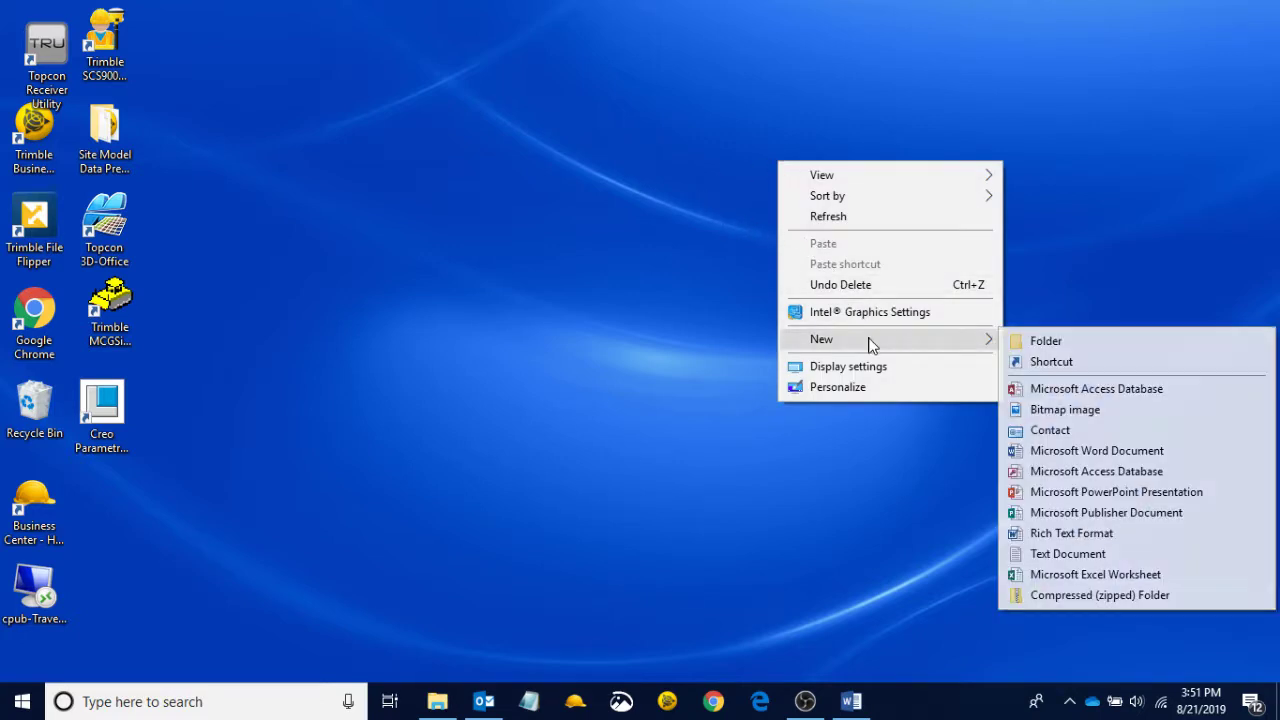
click(1043, 343)
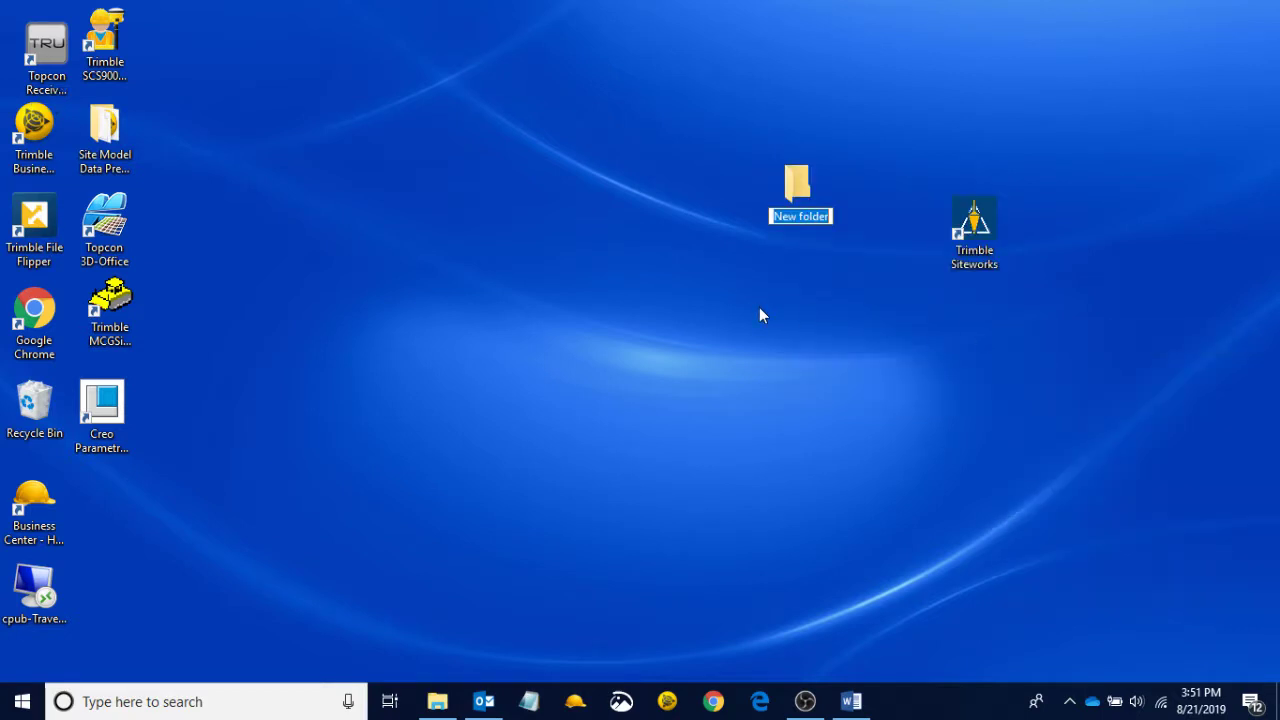
text(Trimbl)
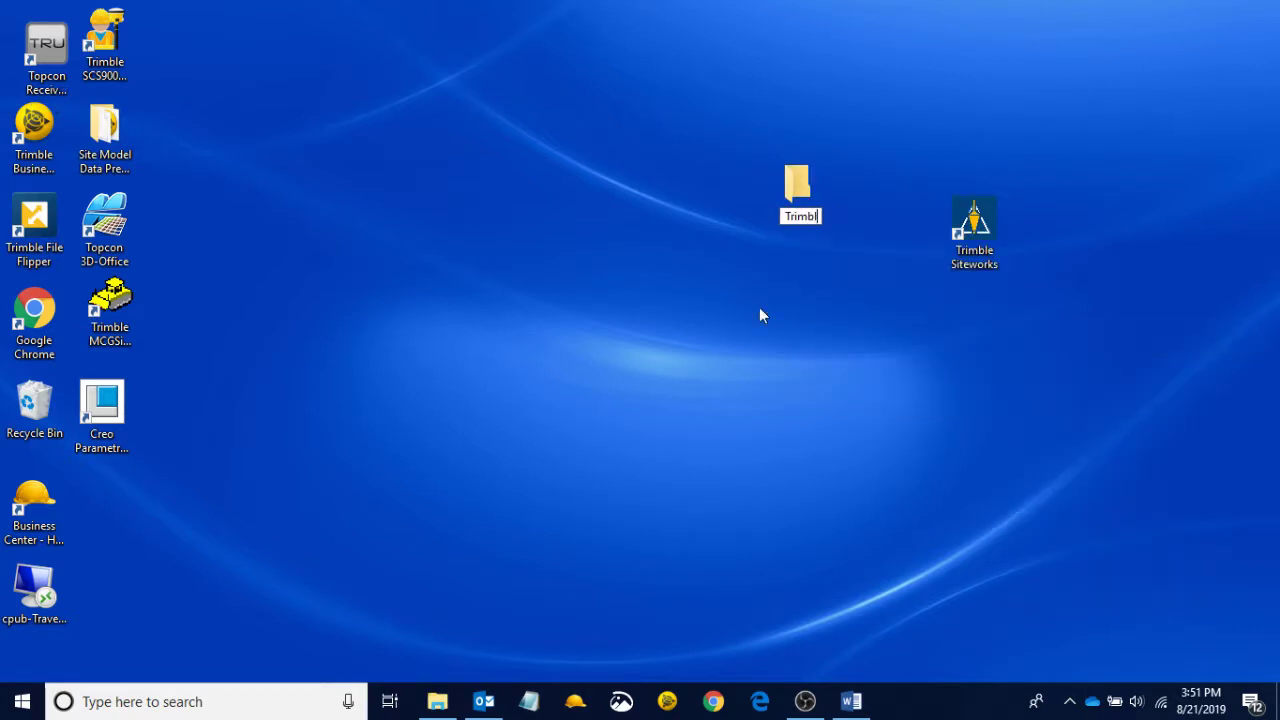
text(e Files)
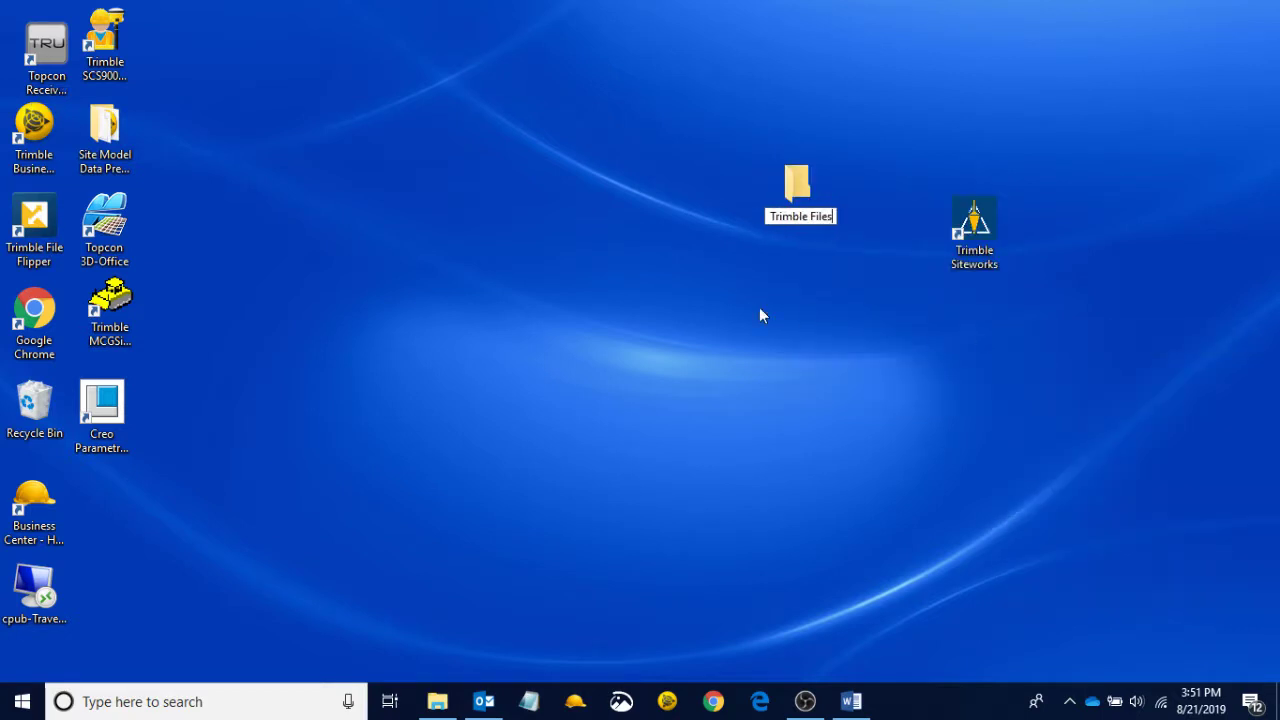
key(Return)
click(759, 308)
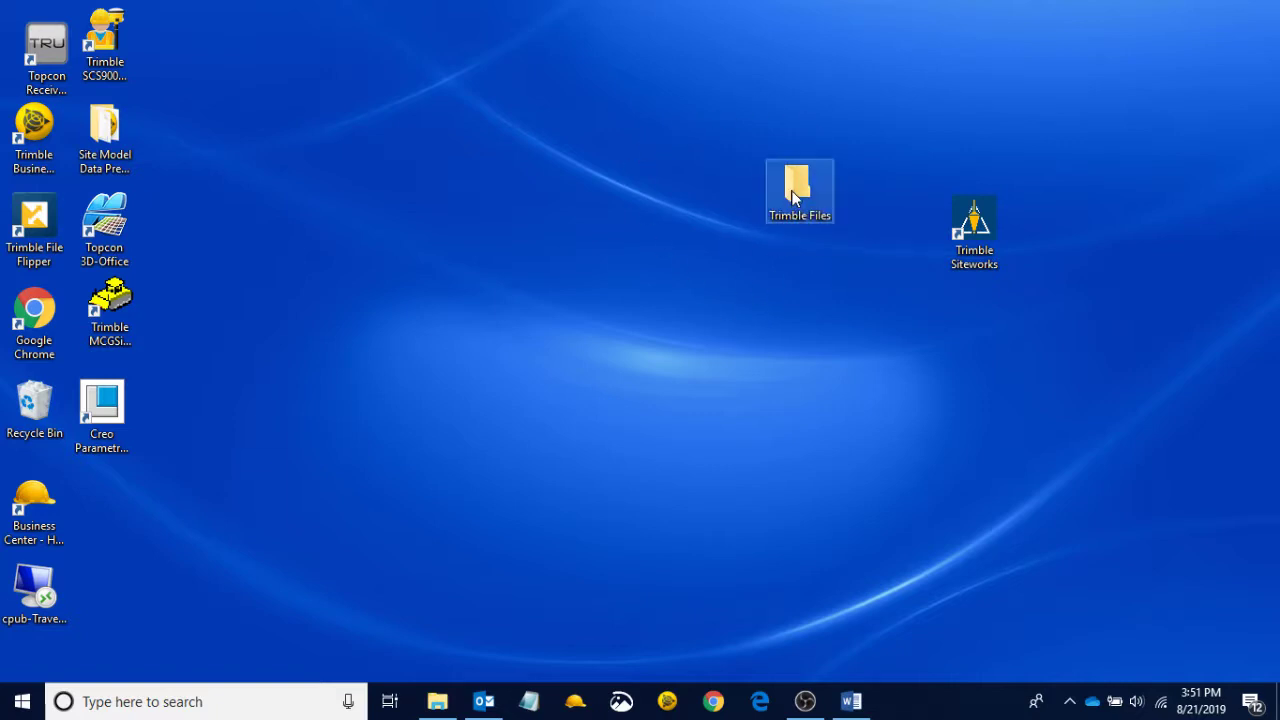
Save the DG - Russellville - SCS900.zip attachment to Desktop > Trimble Files.
click(484, 704)
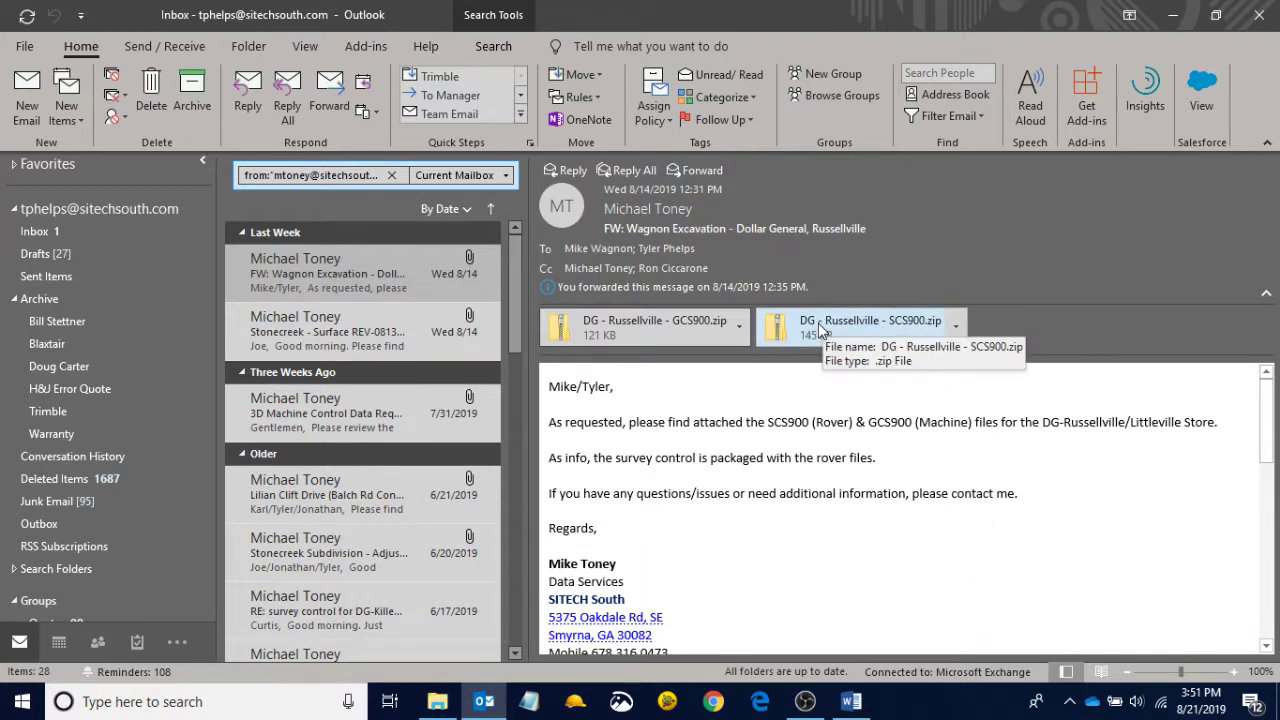
right_click(819, 330)
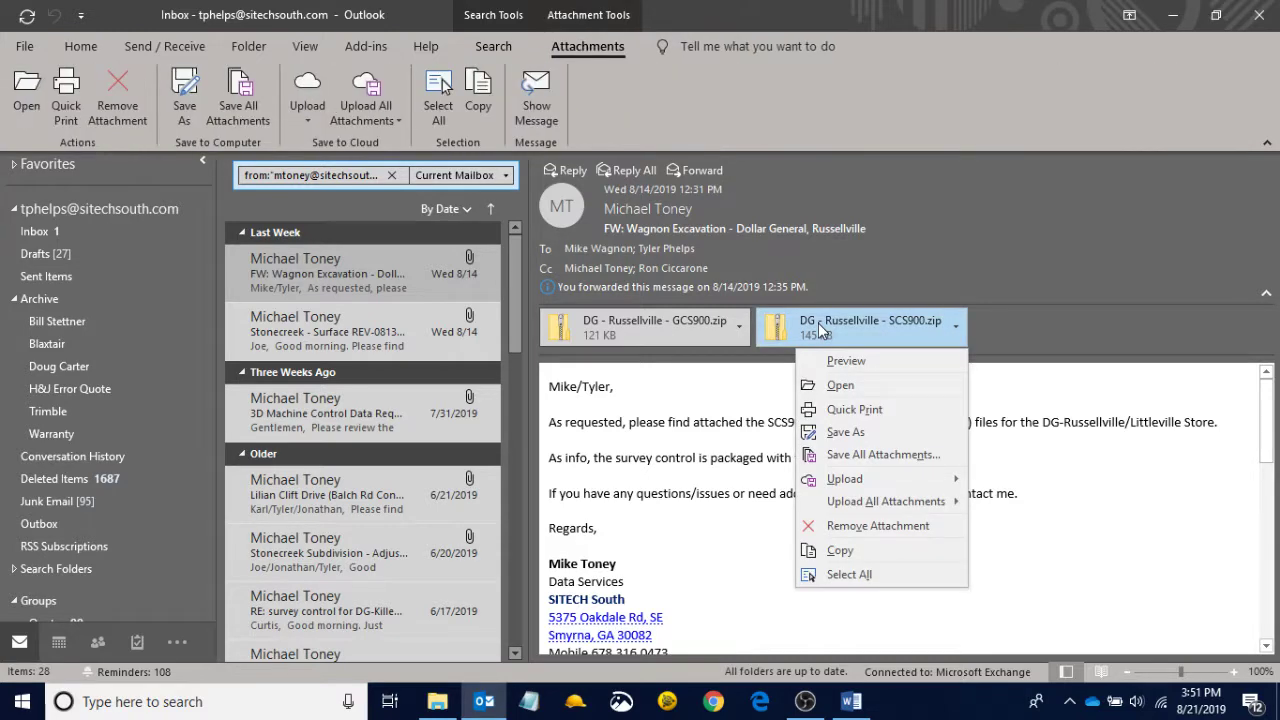
click(845, 432)
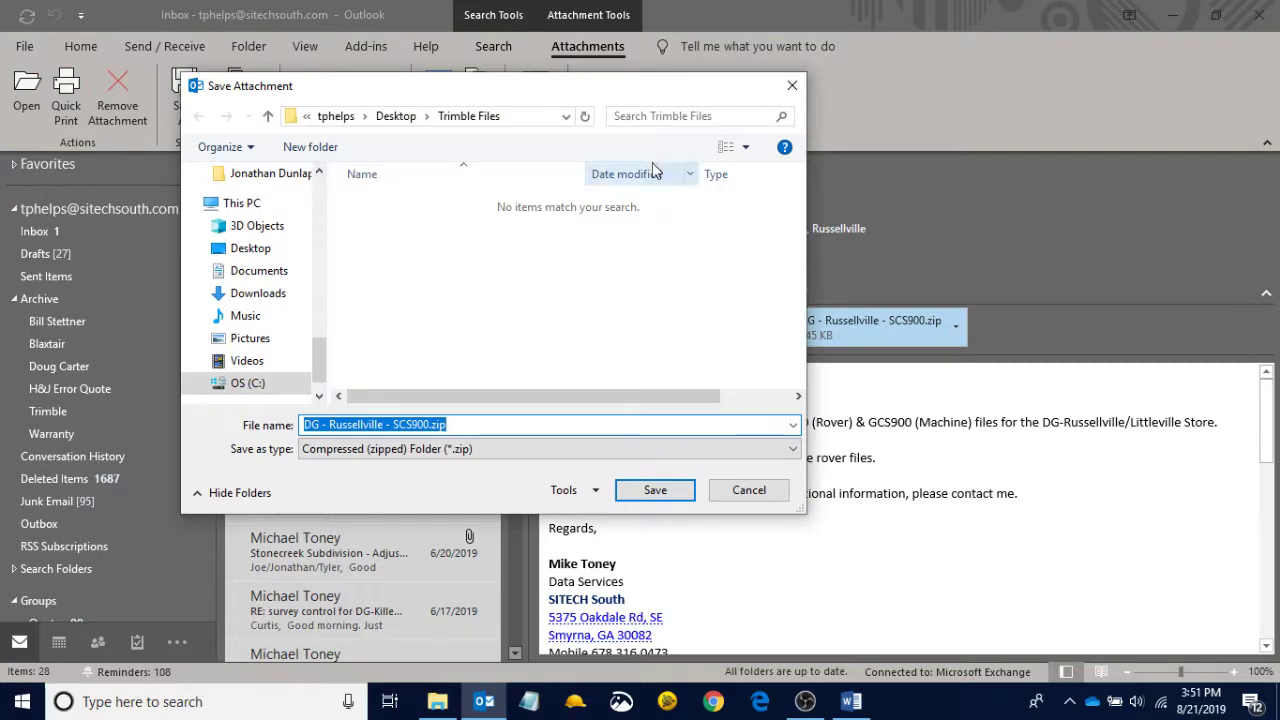
drag(571, 88, 652, 88)
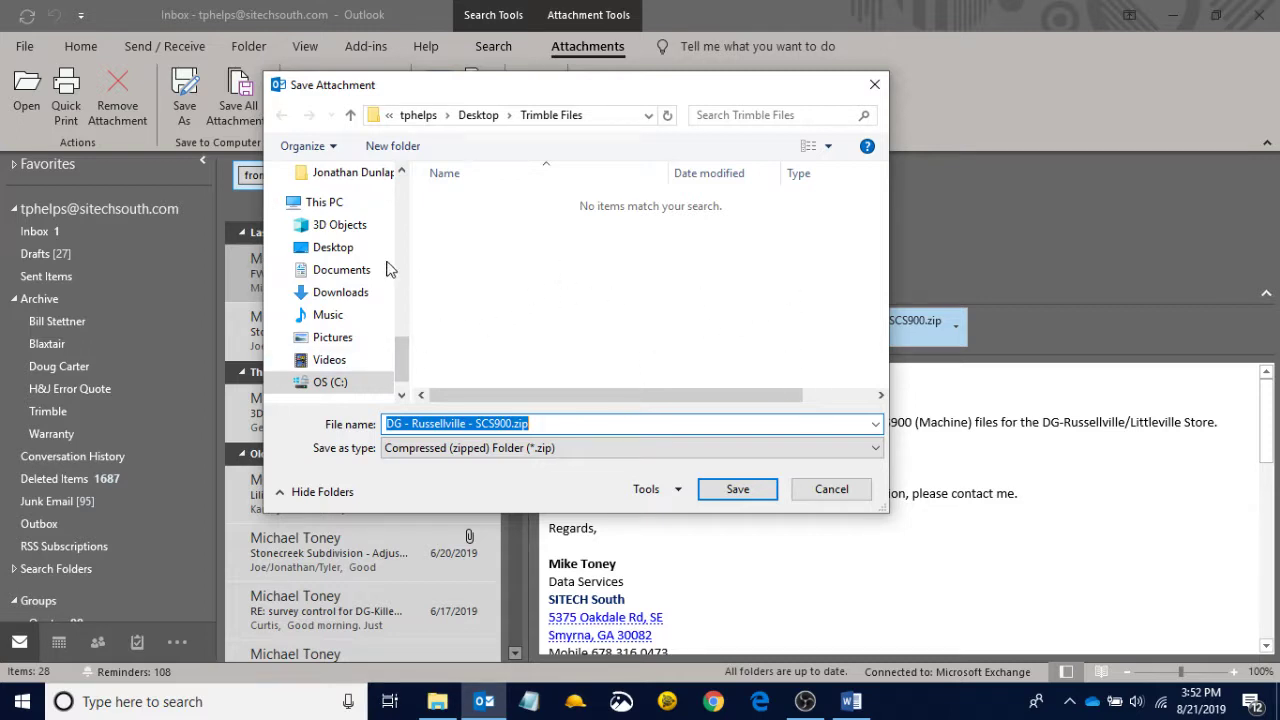
click(320, 250)
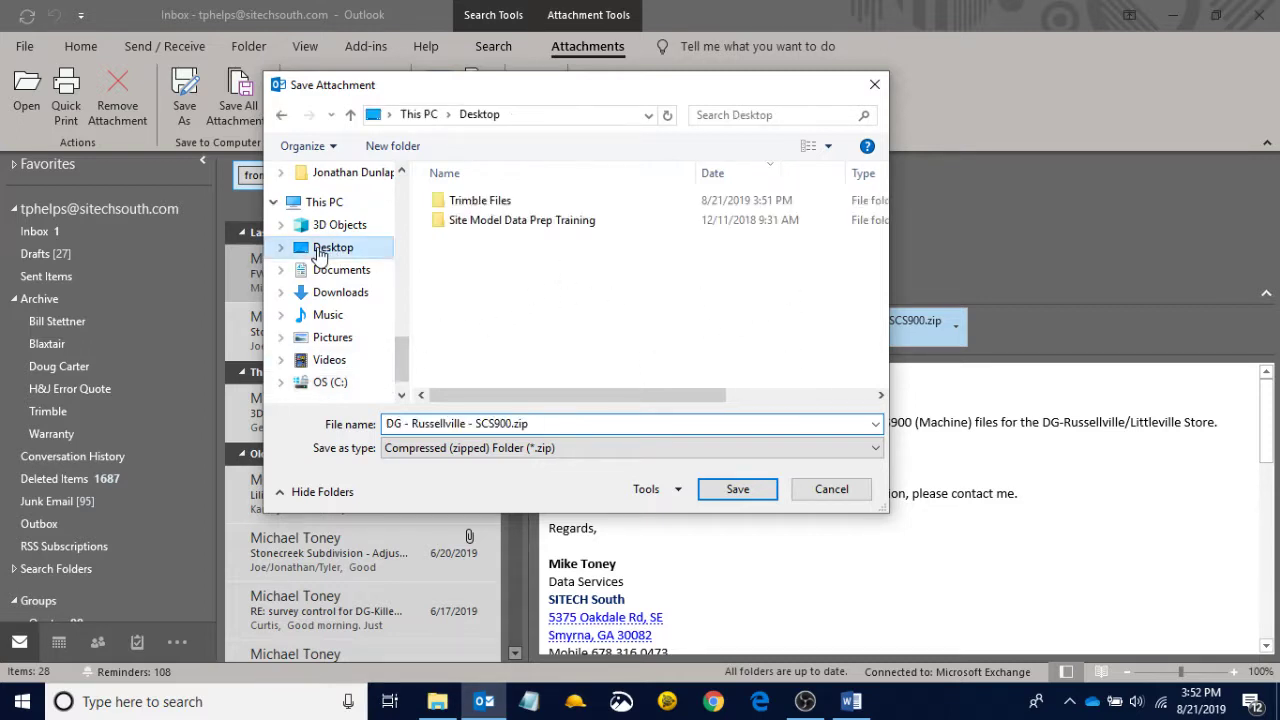
double_click(482, 202)
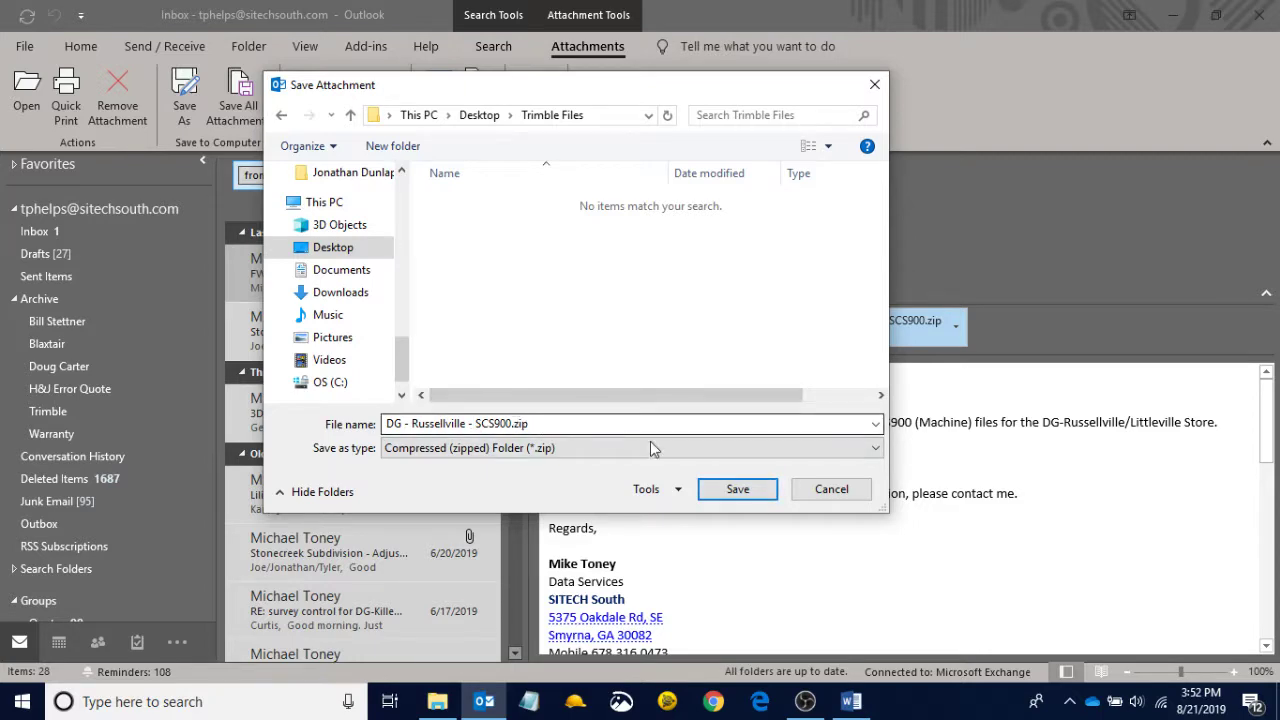
click(741, 489)
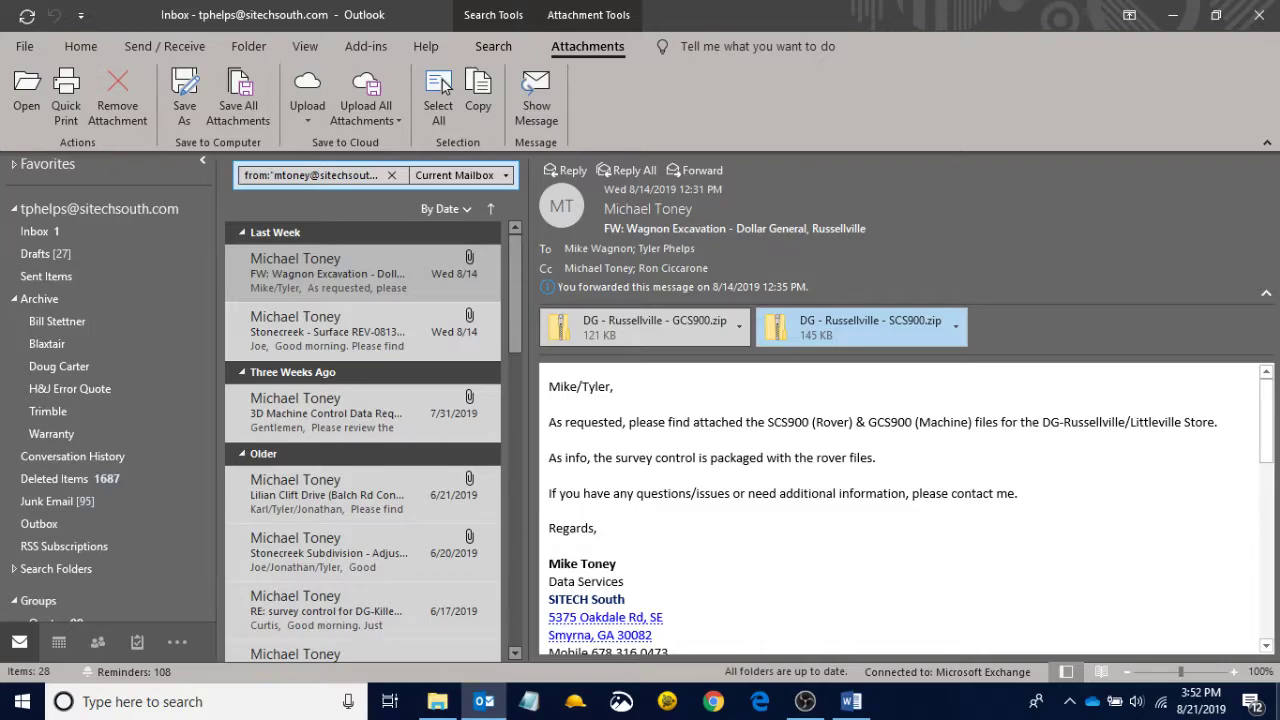
Hide Outlook and open the desktop Trimble Files folder containing the 146 KB SCS900 zip.
key(super+d)
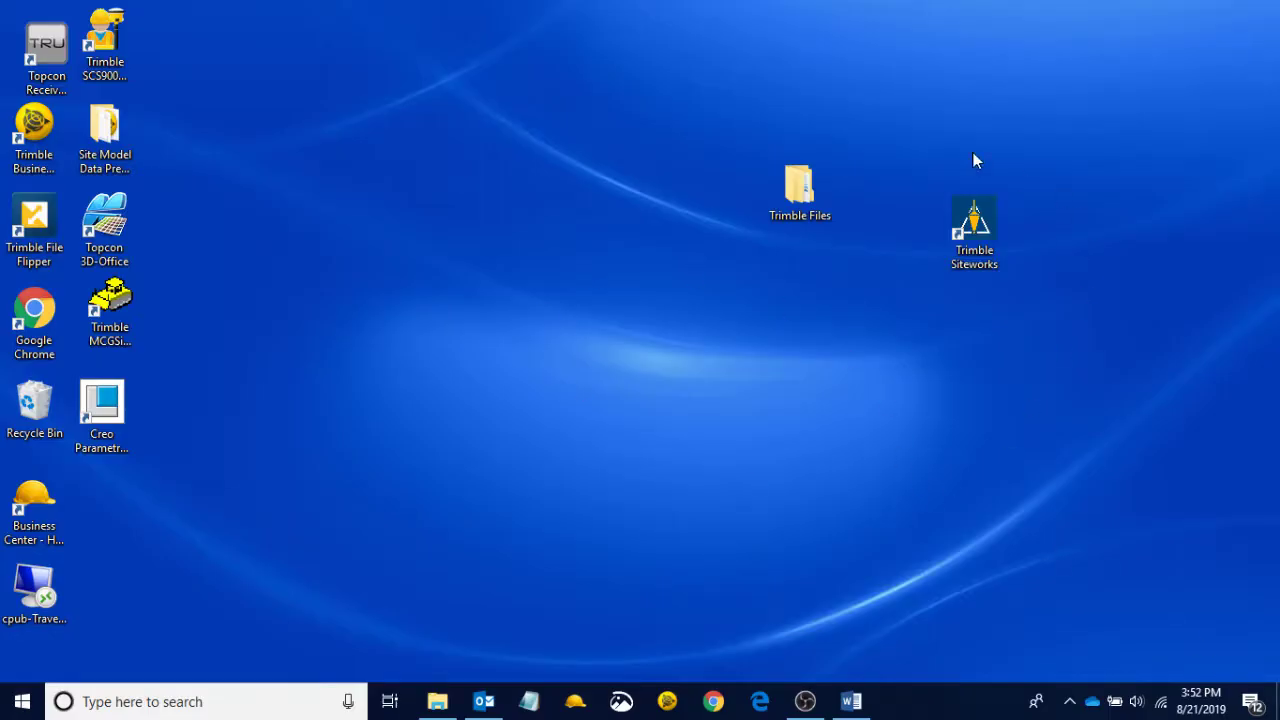
double_click(803, 197)
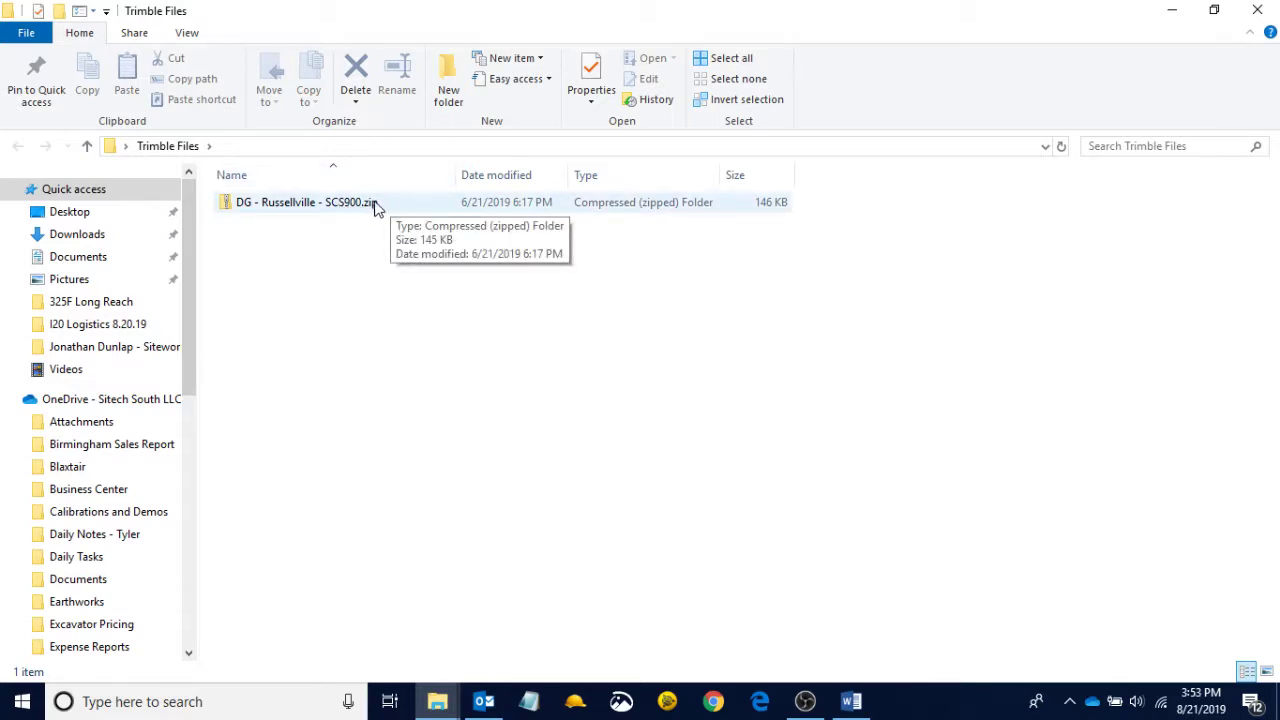
Toggle File name extensions off and back on in the View tab so '.zip' displays.
click(188, 34)
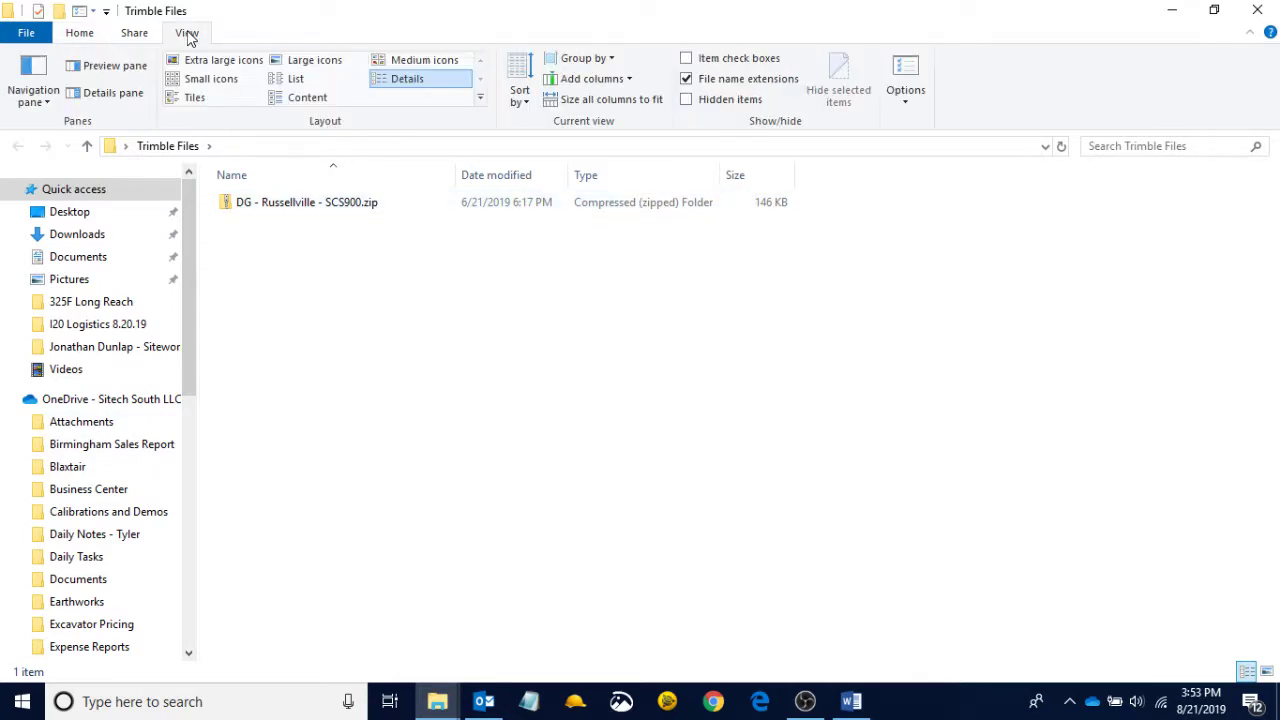
click(686, 79)
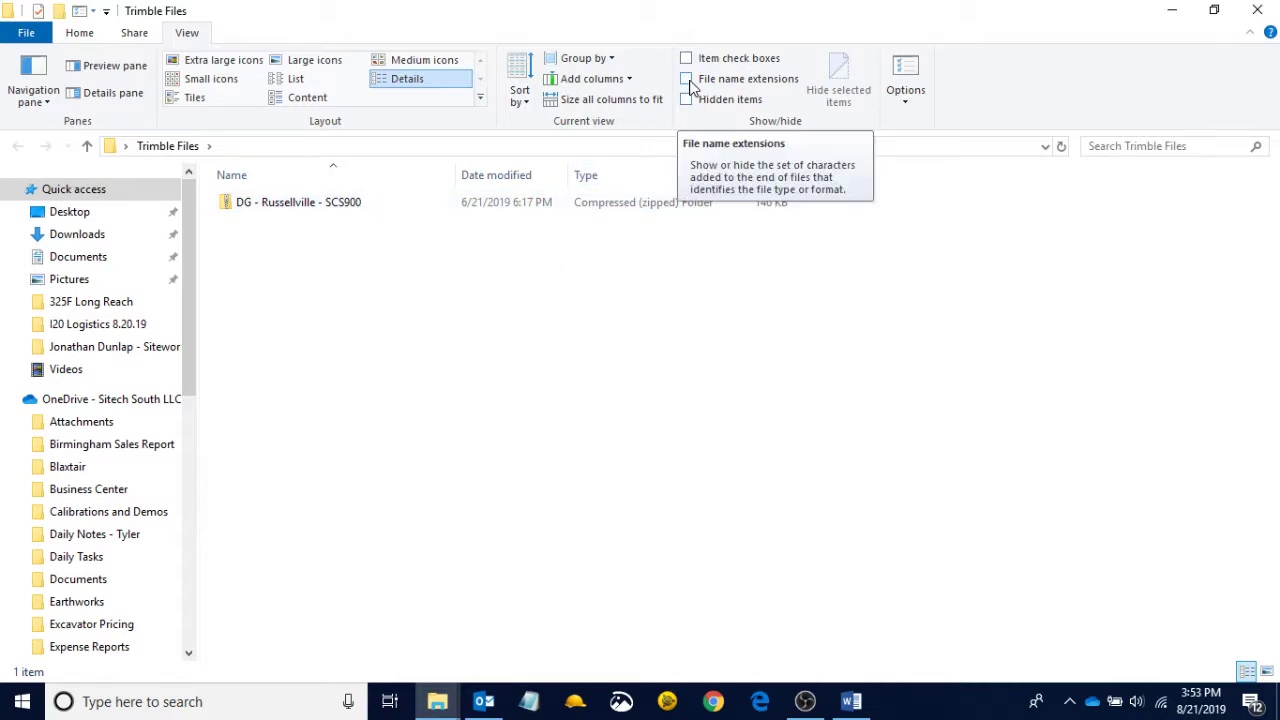
click(687, 81)
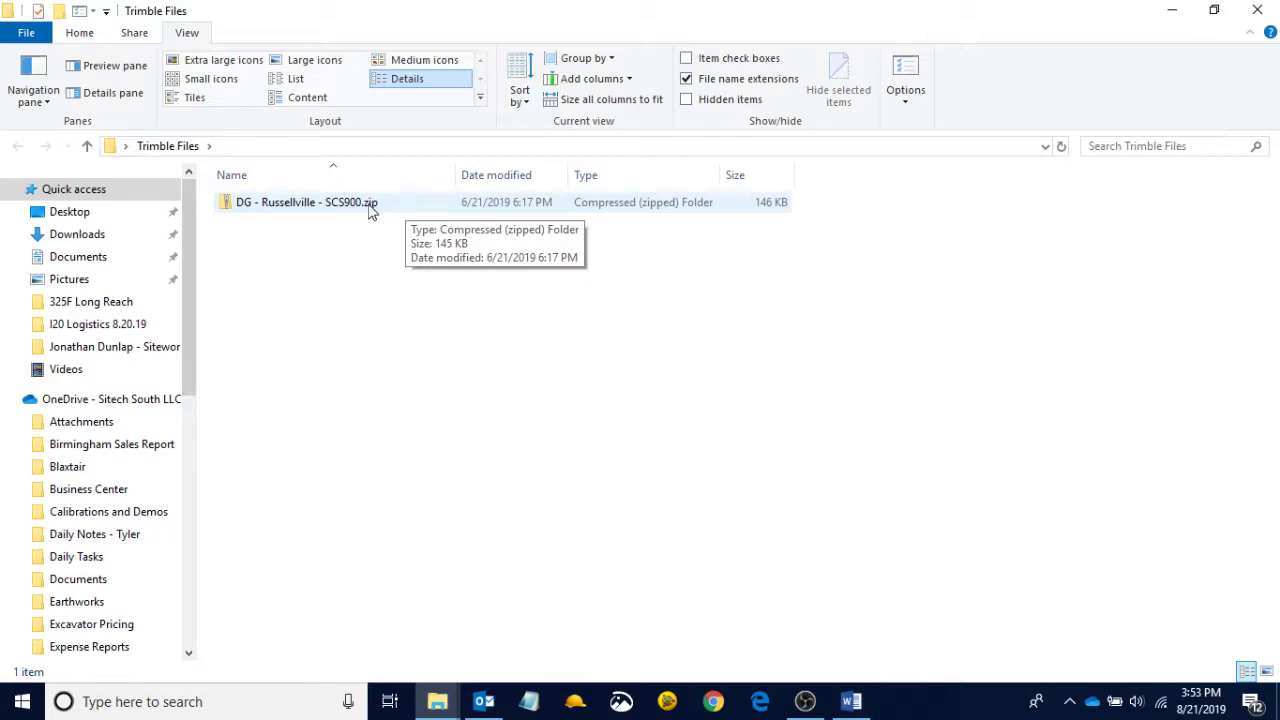
Extract the SCS900 zip into its suggested DG - Russellville - SCS900 folder, then close that window.
right_click(324, 208)
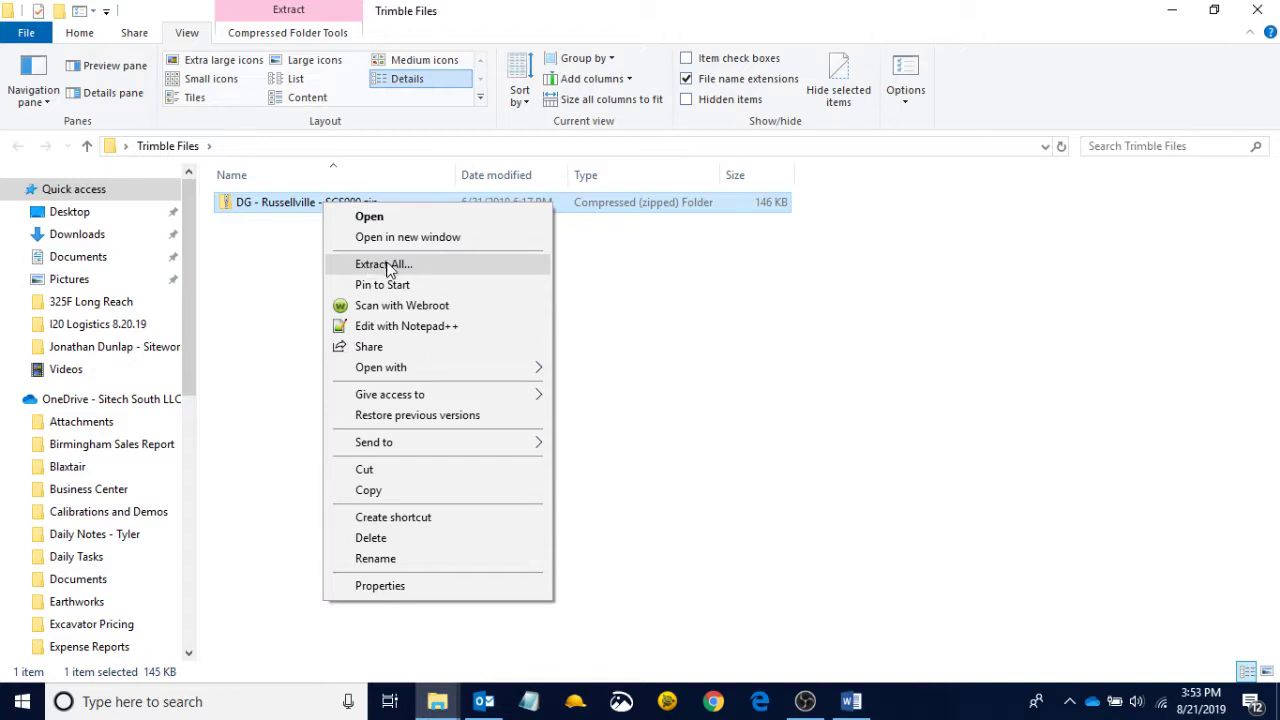
click(389, 266)
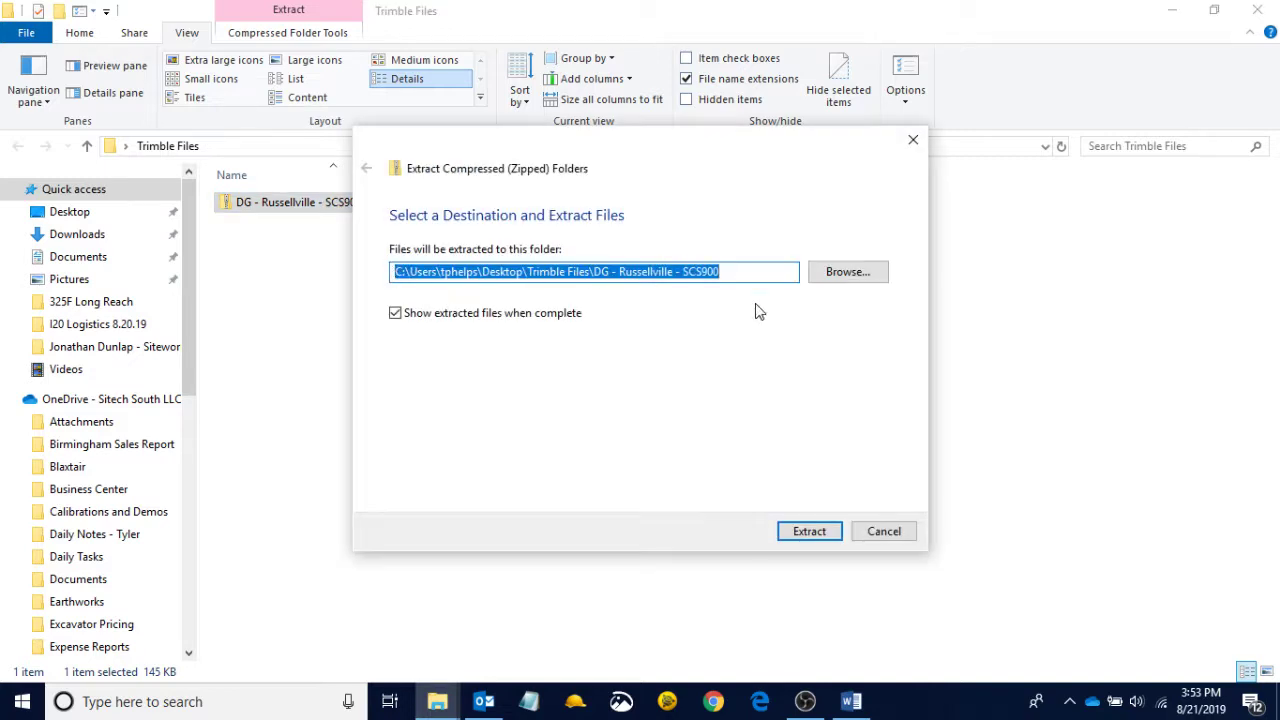
click(817, 532)
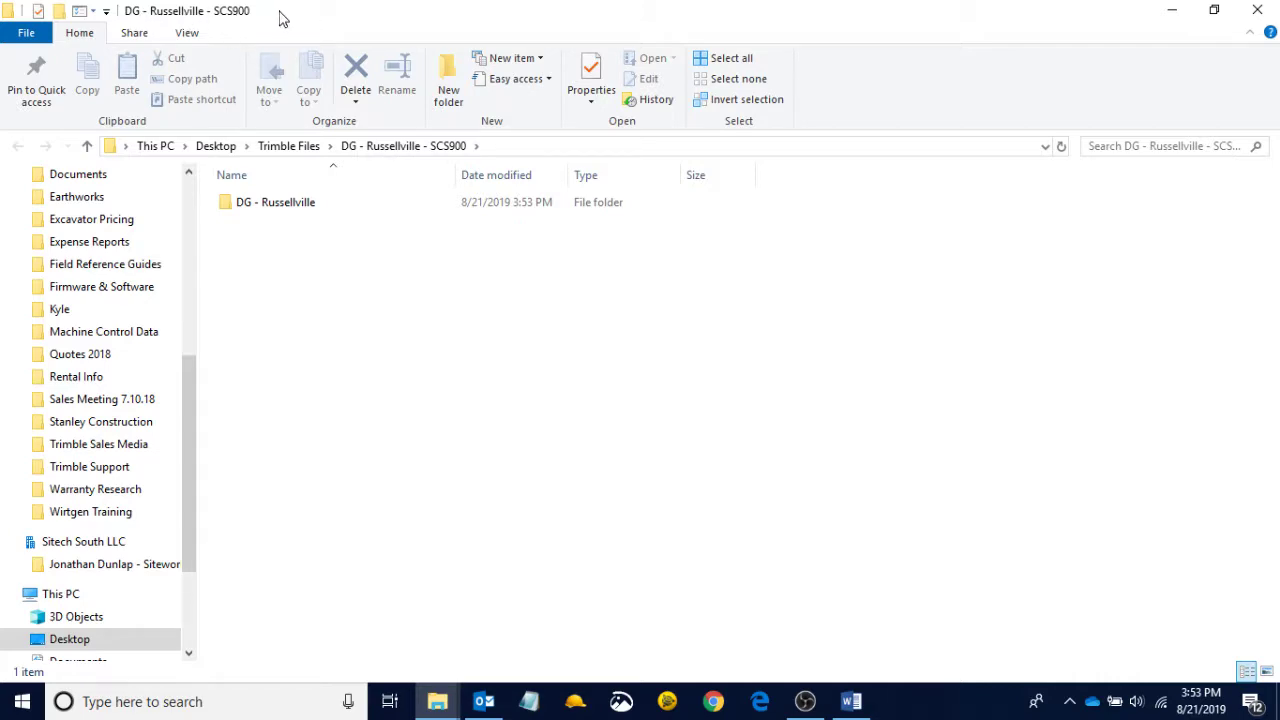
click(1258, 11)
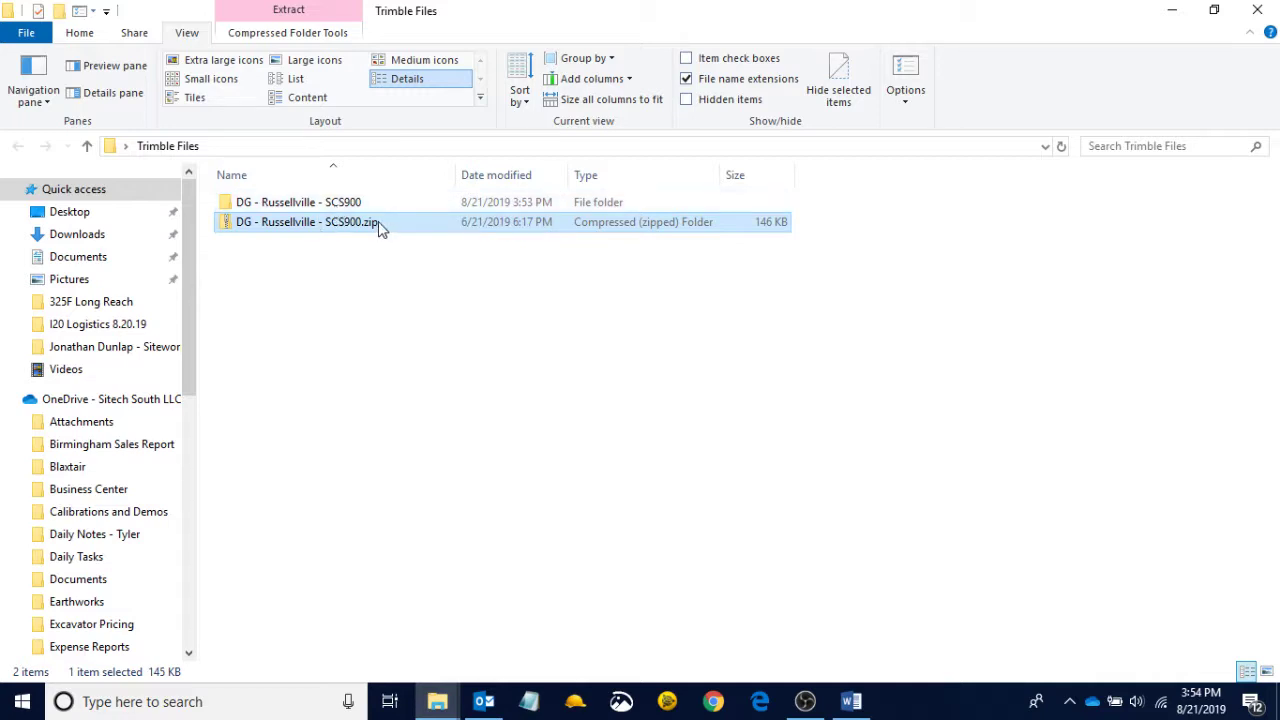
Delete the original SCS900 zip file and return to Outlook.
right_click(265, 224)
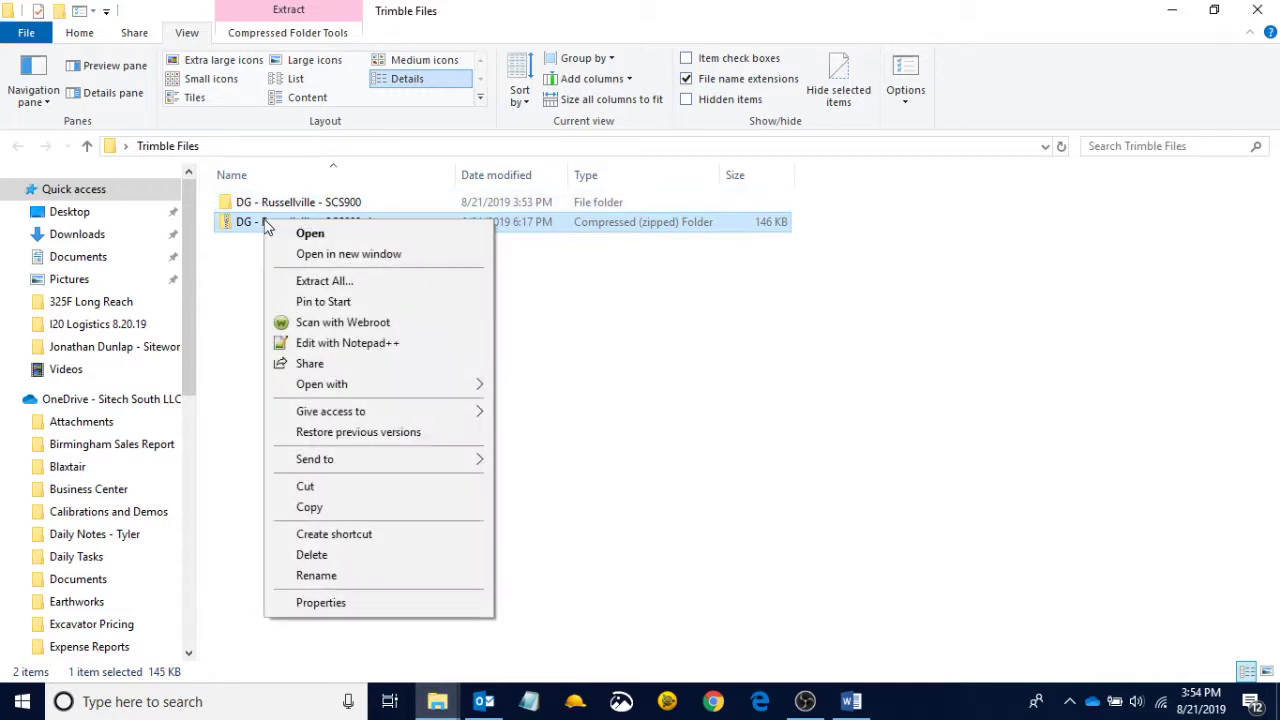
click(343, 556)
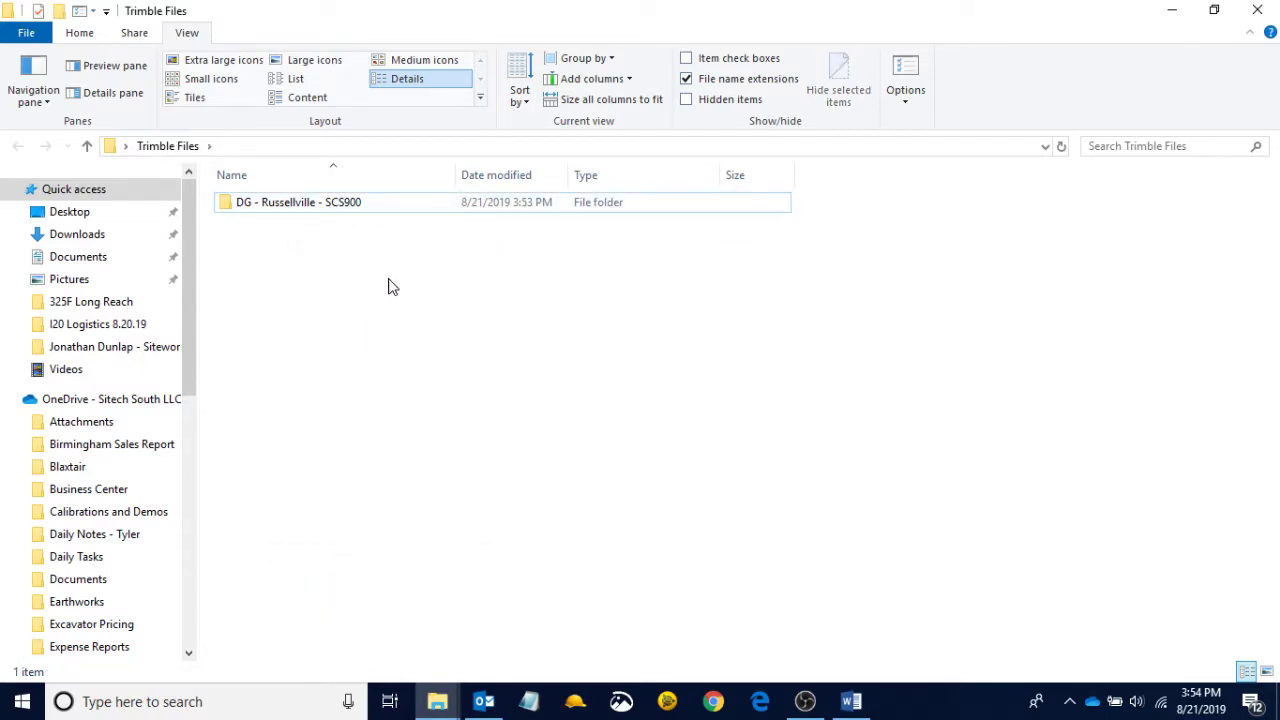
click(490, 699)
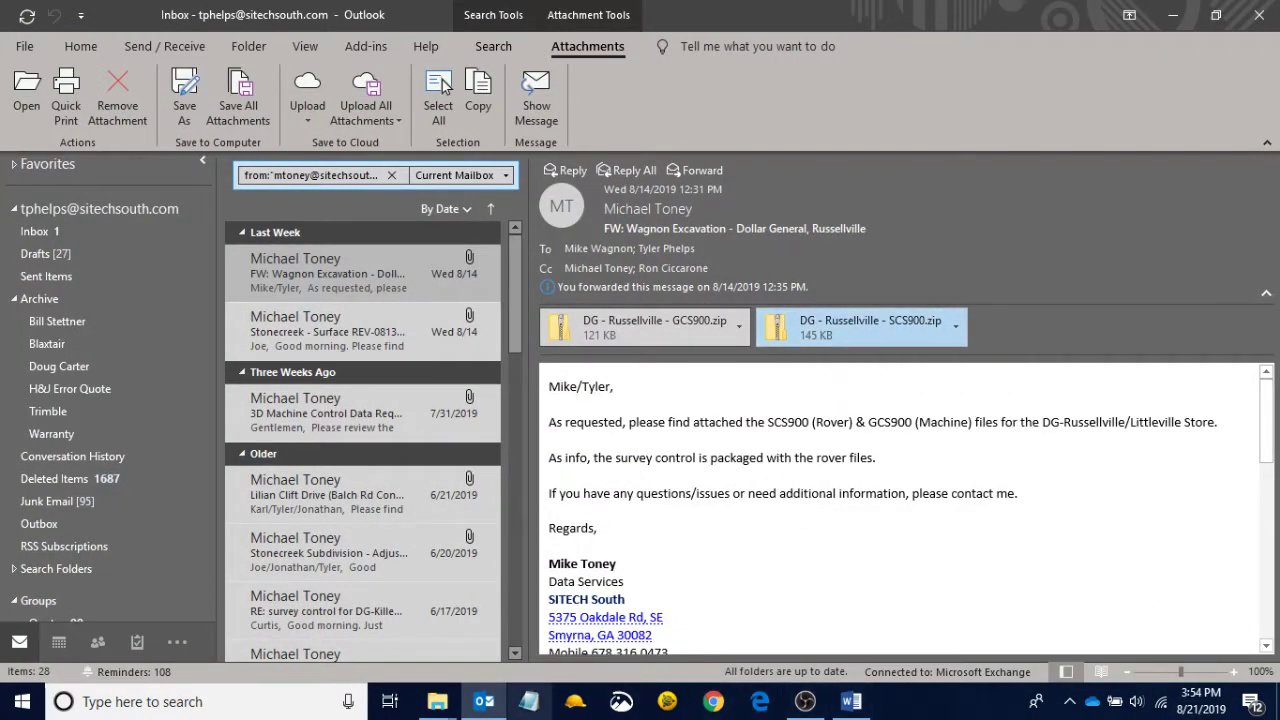
Open DG - Russellville - SCS900, then its DG - Russellville folder, and bring the Siteworks Basics notes forward.
click(490, 699)
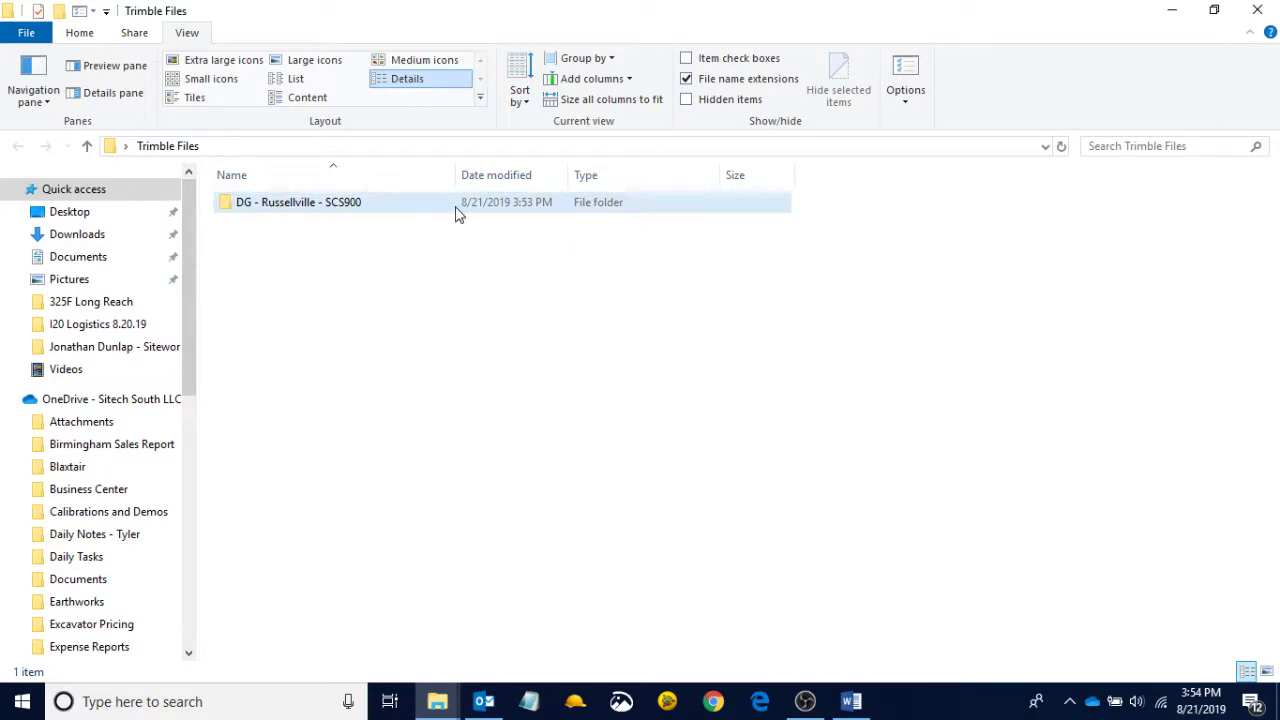
click(405, 293)
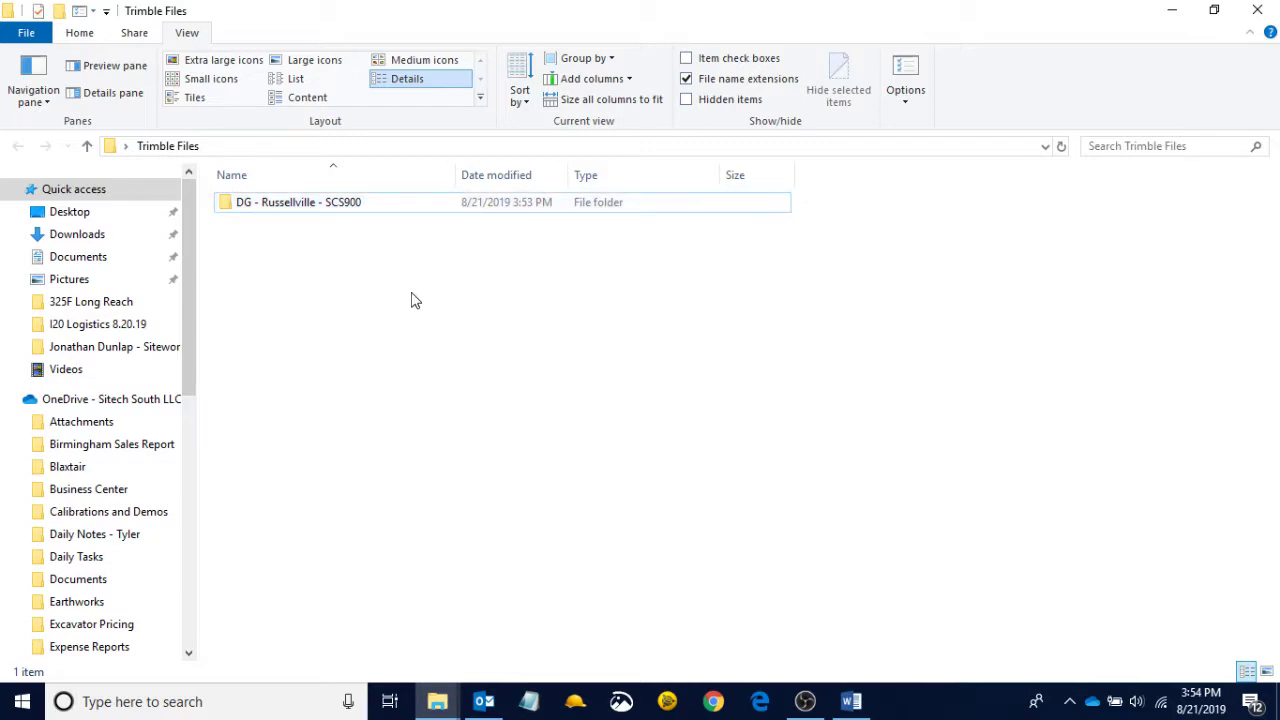
double_click(283, 208)
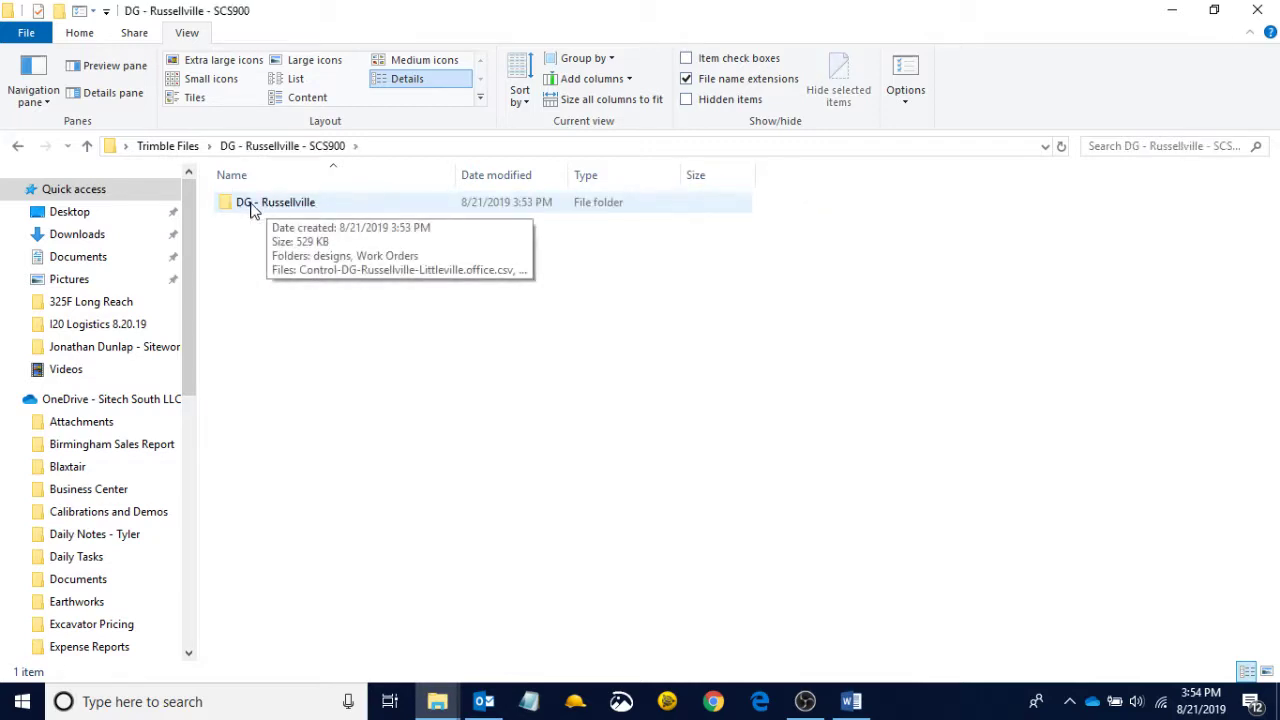
click(311, 210)
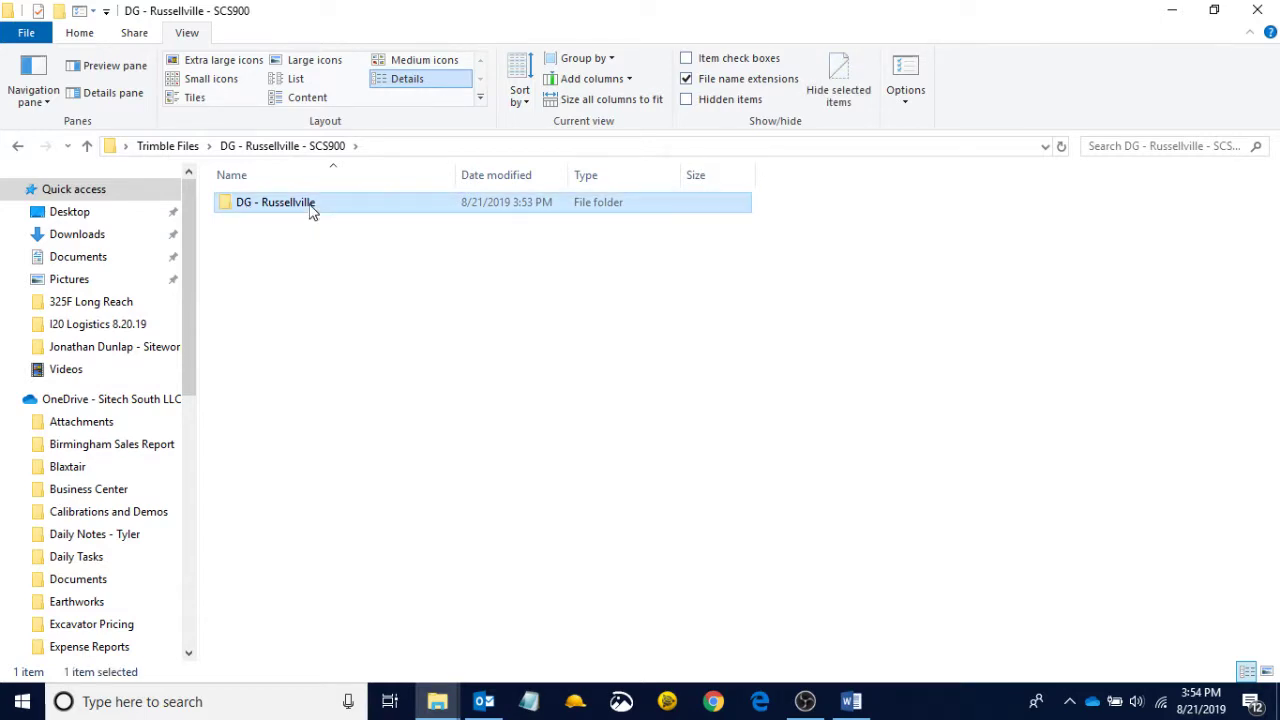
double_click(311, 210)
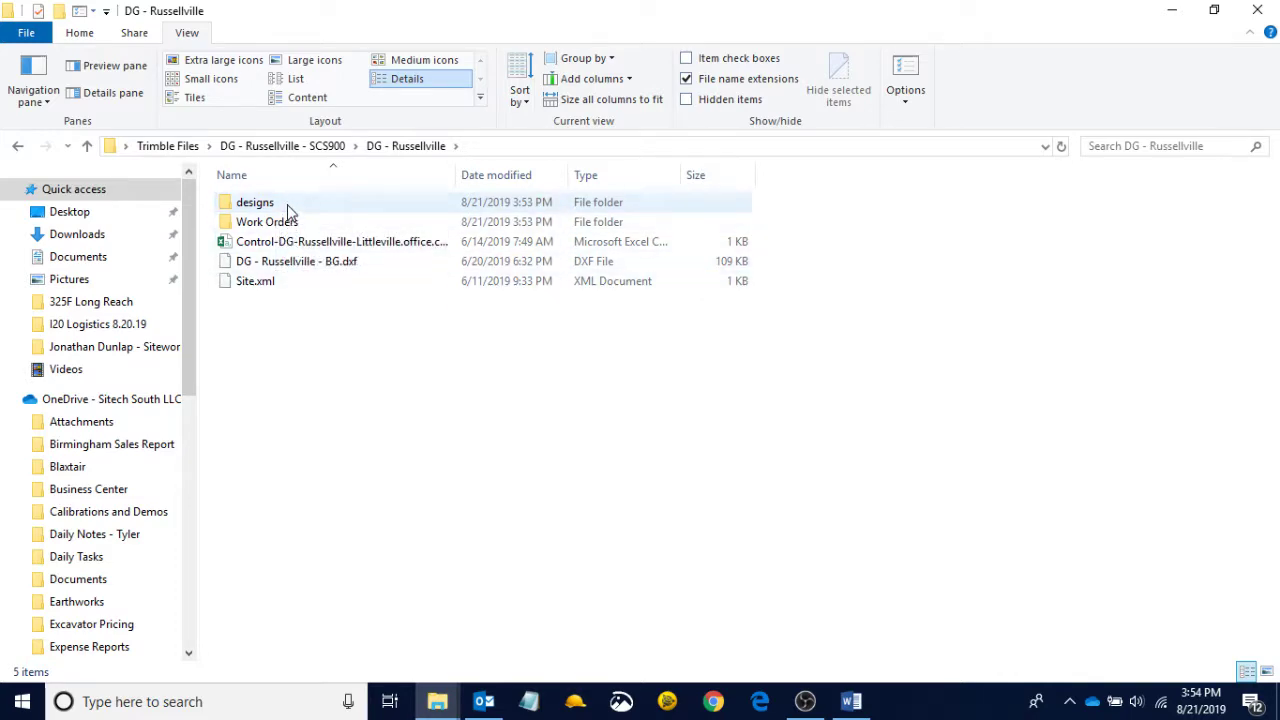
click(851, 701)
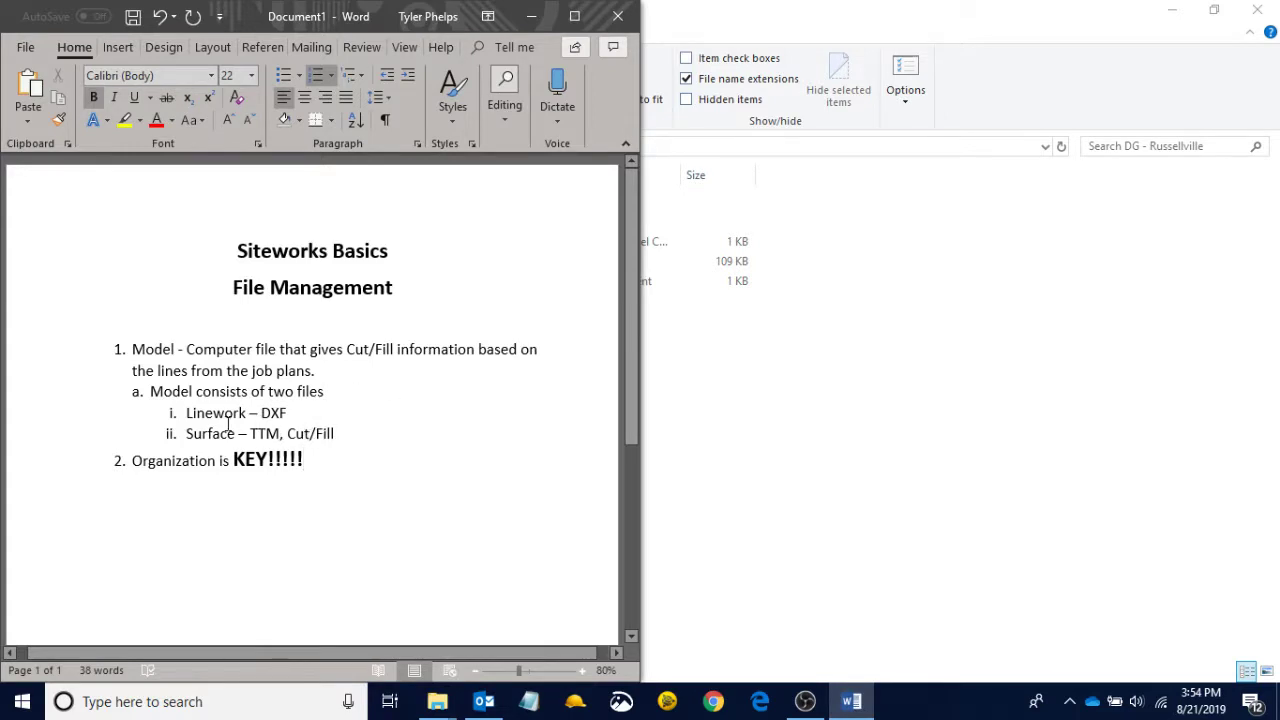
Highlight the Linework – DXF and TTM entries in the Word notes, then open the designs folder.
click(288, 417)
drag(286, 414, 238, 433)
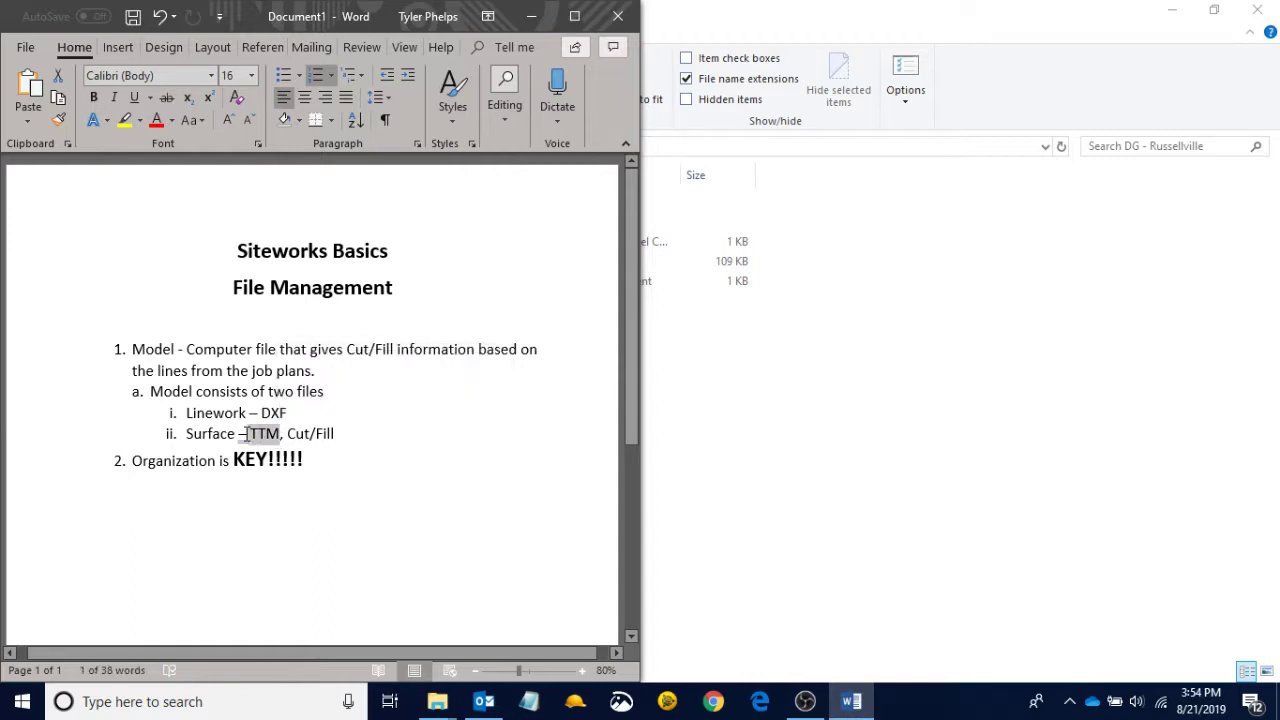
click(757, 403)
double_click(303, 208)
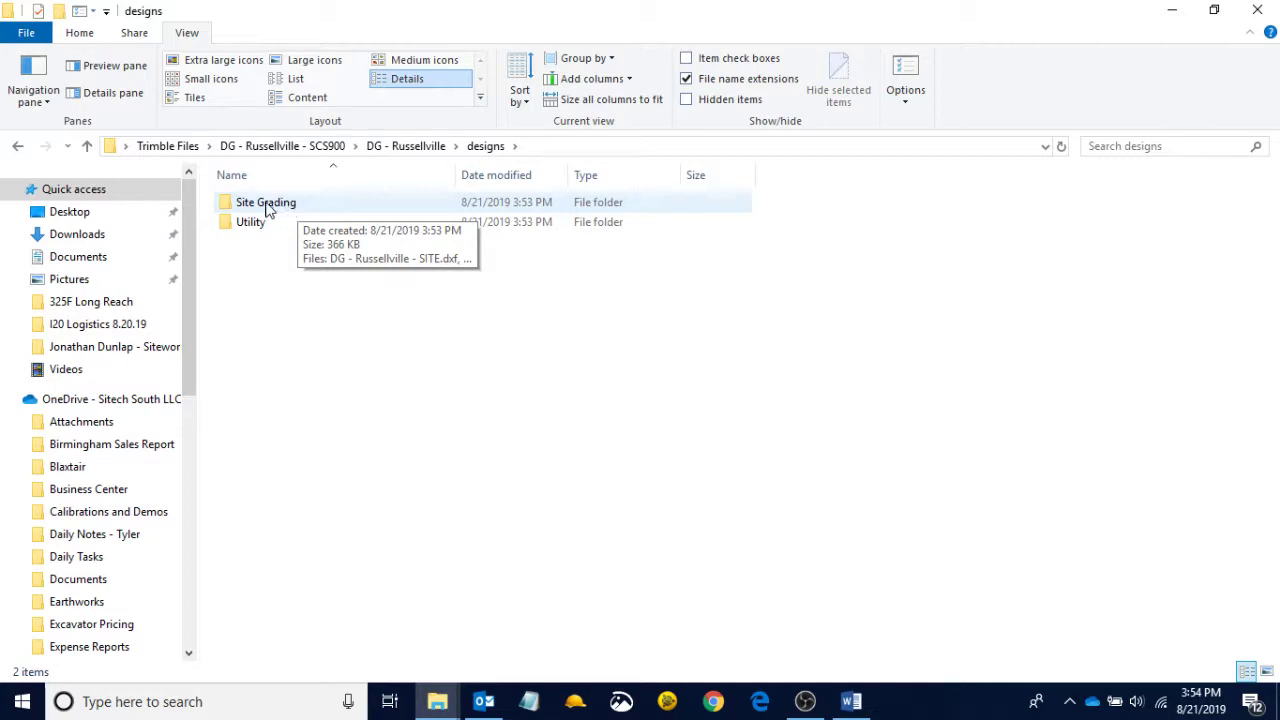
Open Site Grading, snap it beside Word, and highlight the Linework – DXF and Surface – TTM notes.
double_click(271, 207)
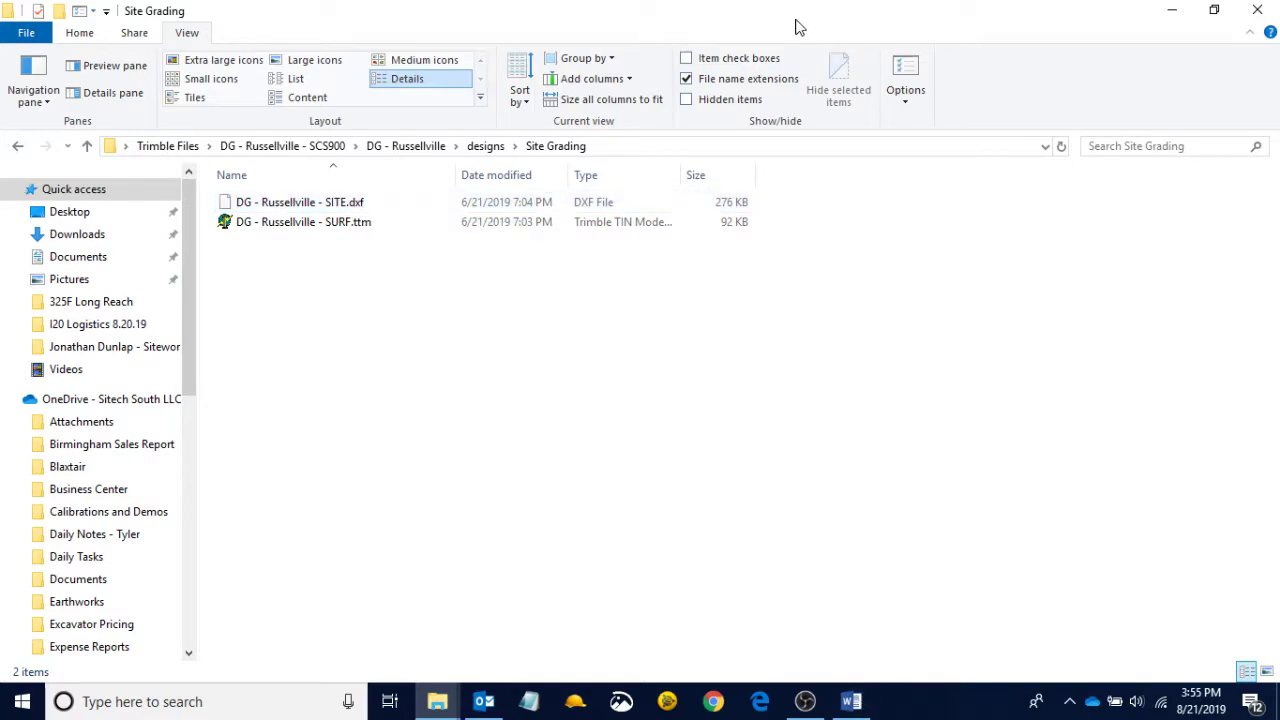
key(super+Right)
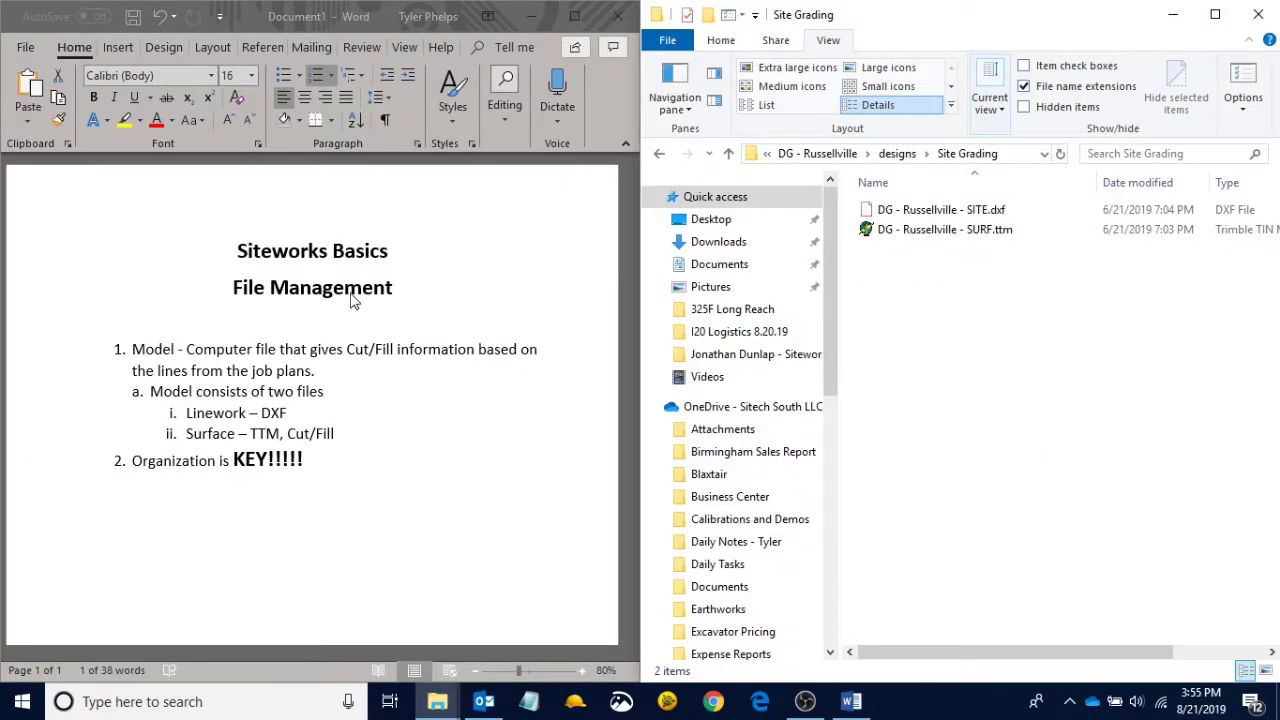
double_click(264, 433)
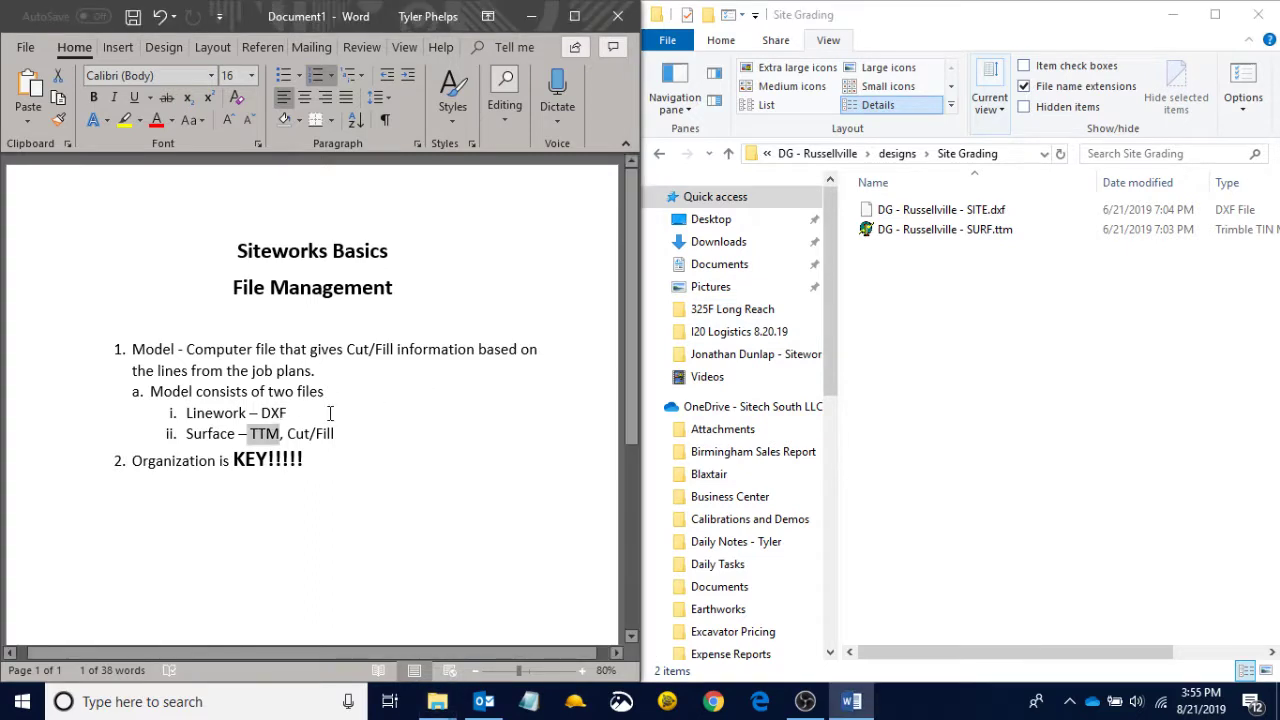
triple_click(273, 412)
click(293, 412)
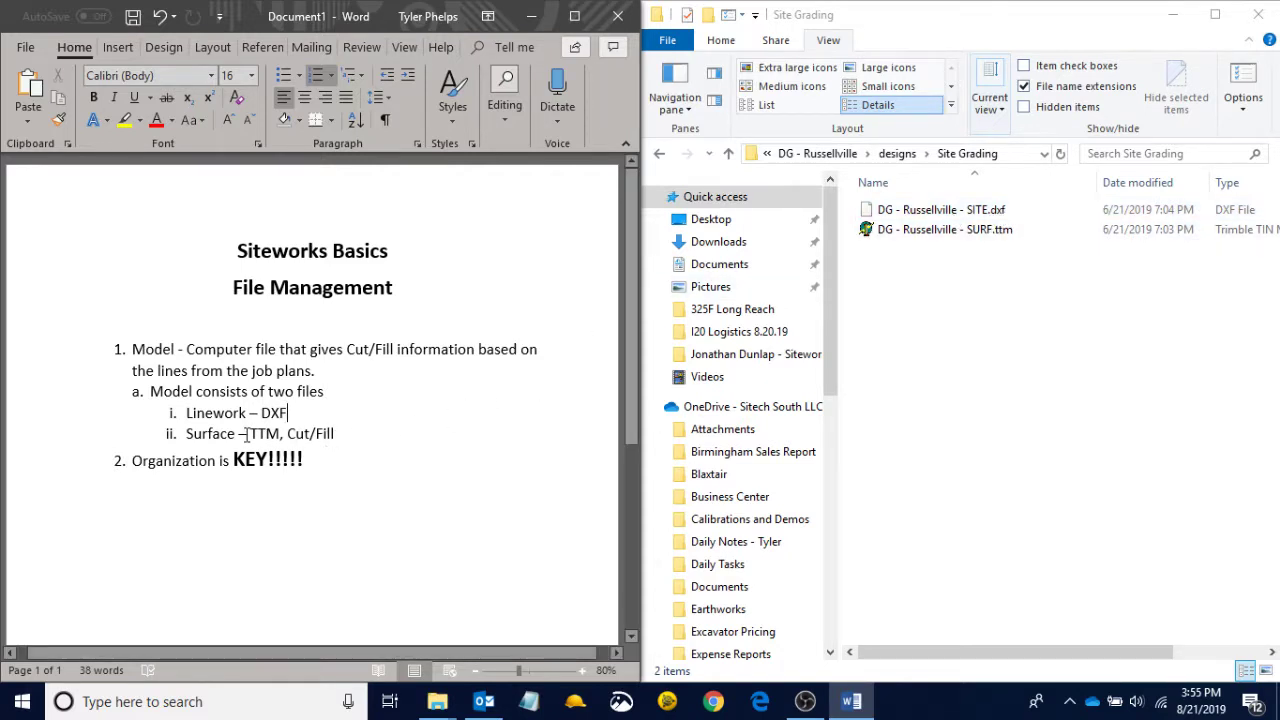
drag(251, 434, 278, 434)
drag(187, 434, 280, 434)
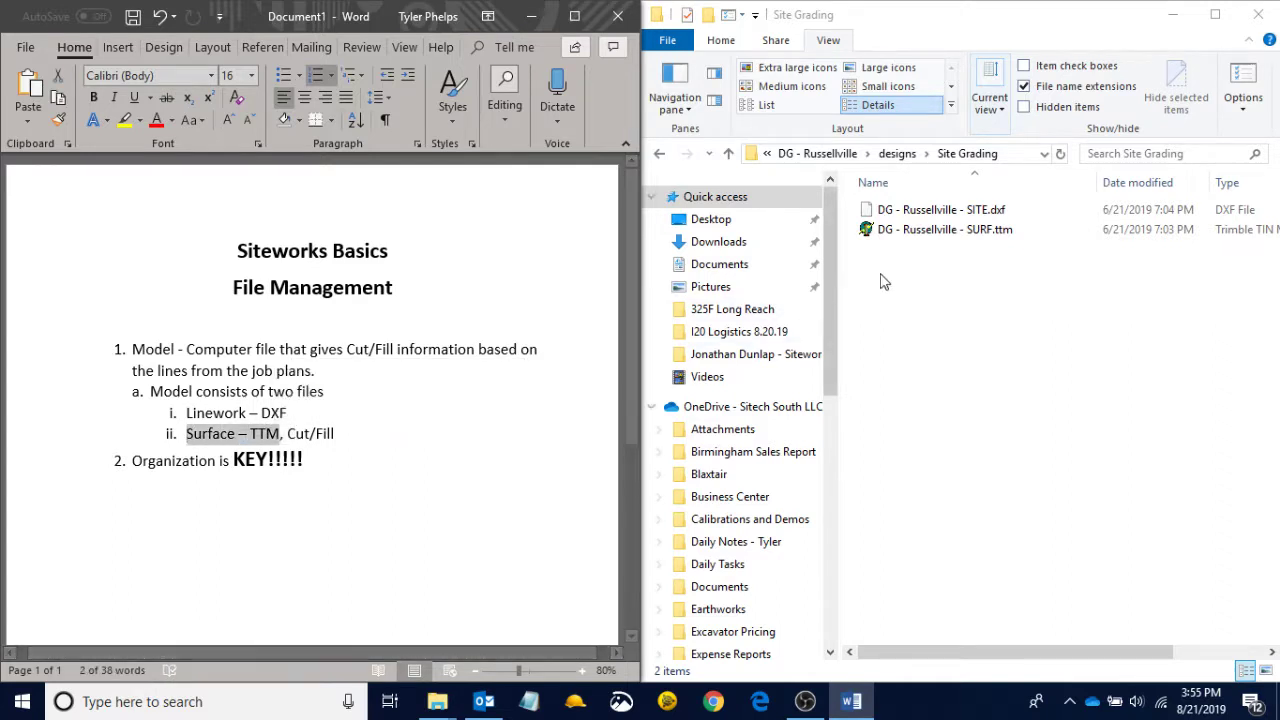
click(1014, 258)
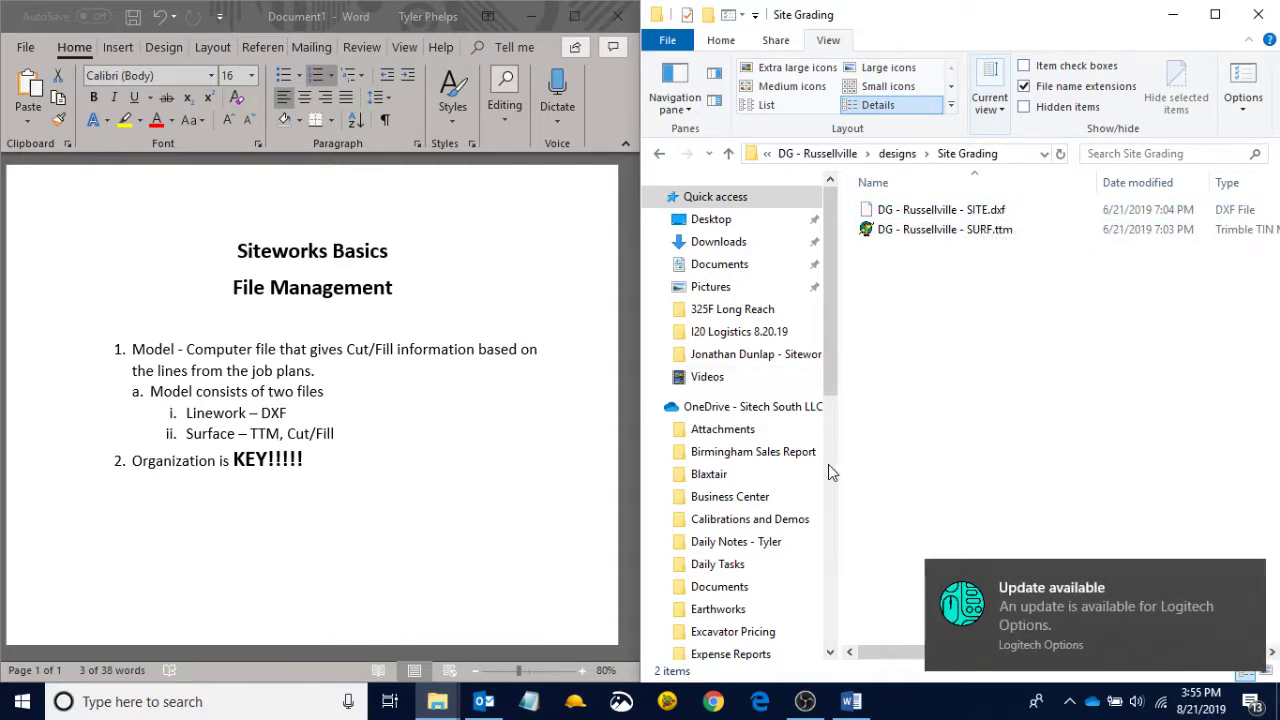
Return to the Wagnon Excavation email and close the stray Videos Explorer window.
click(484, 701)
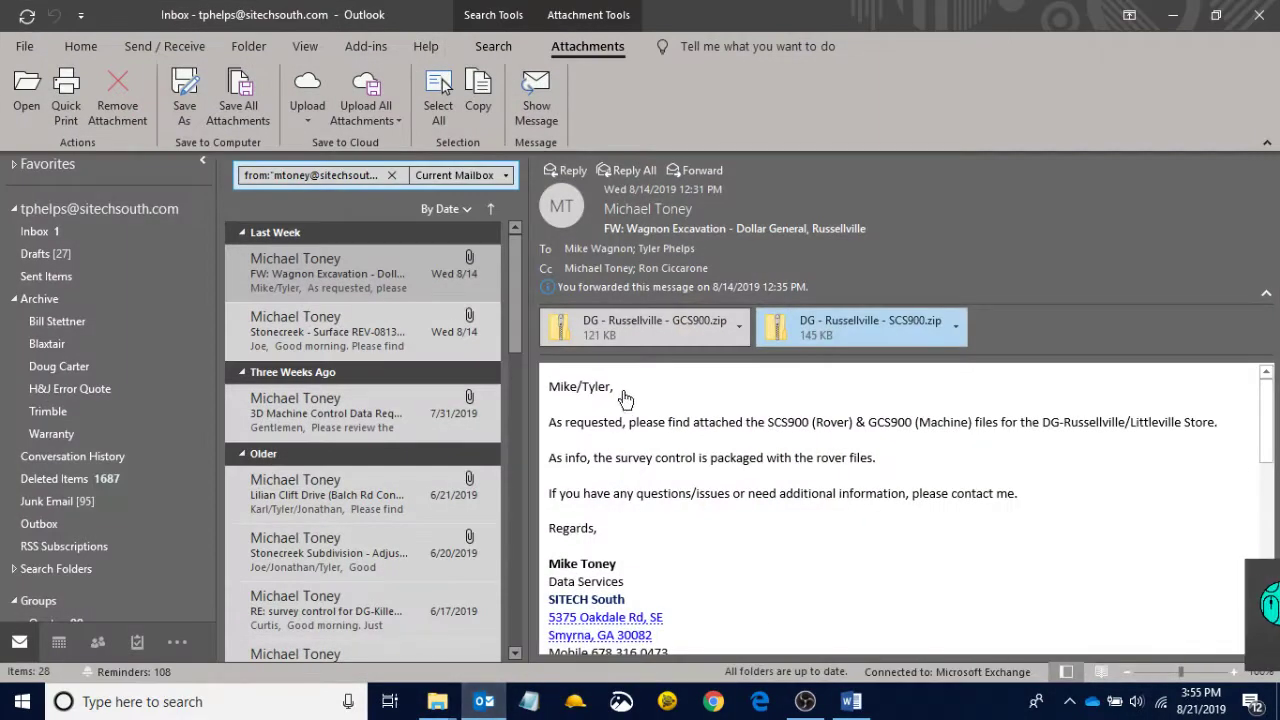
click(729, 422)
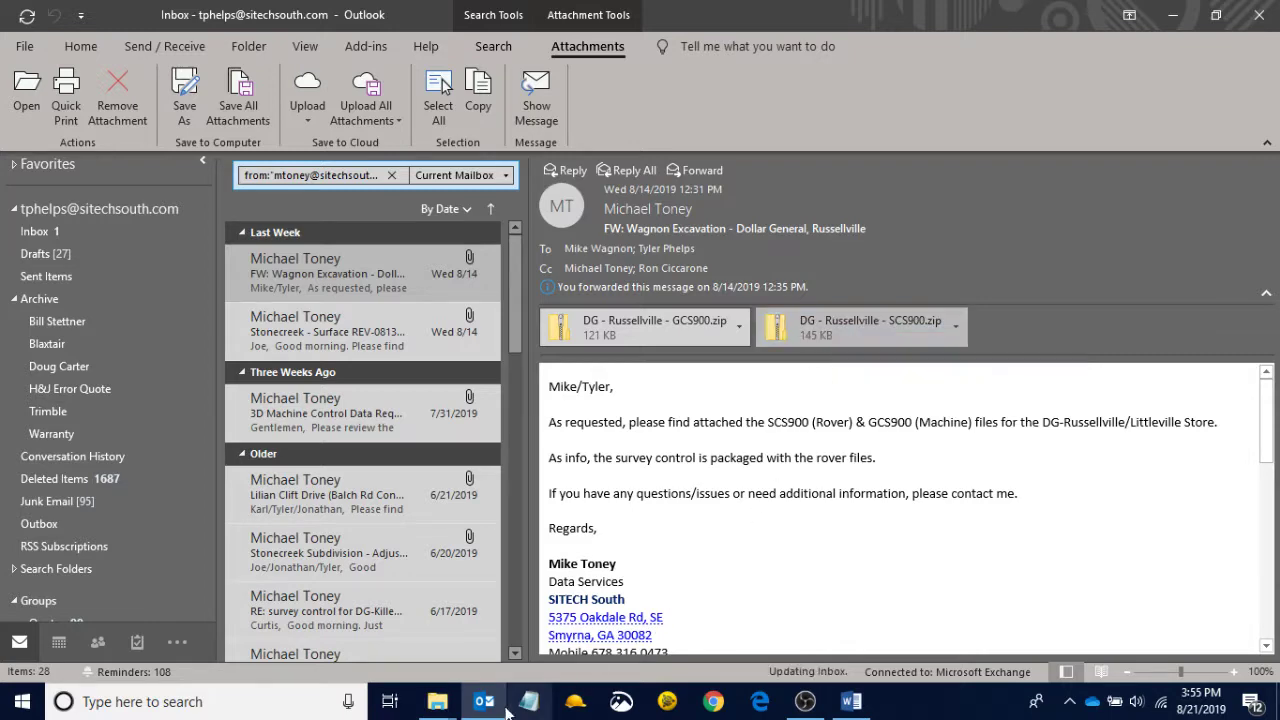
click(440, 704)
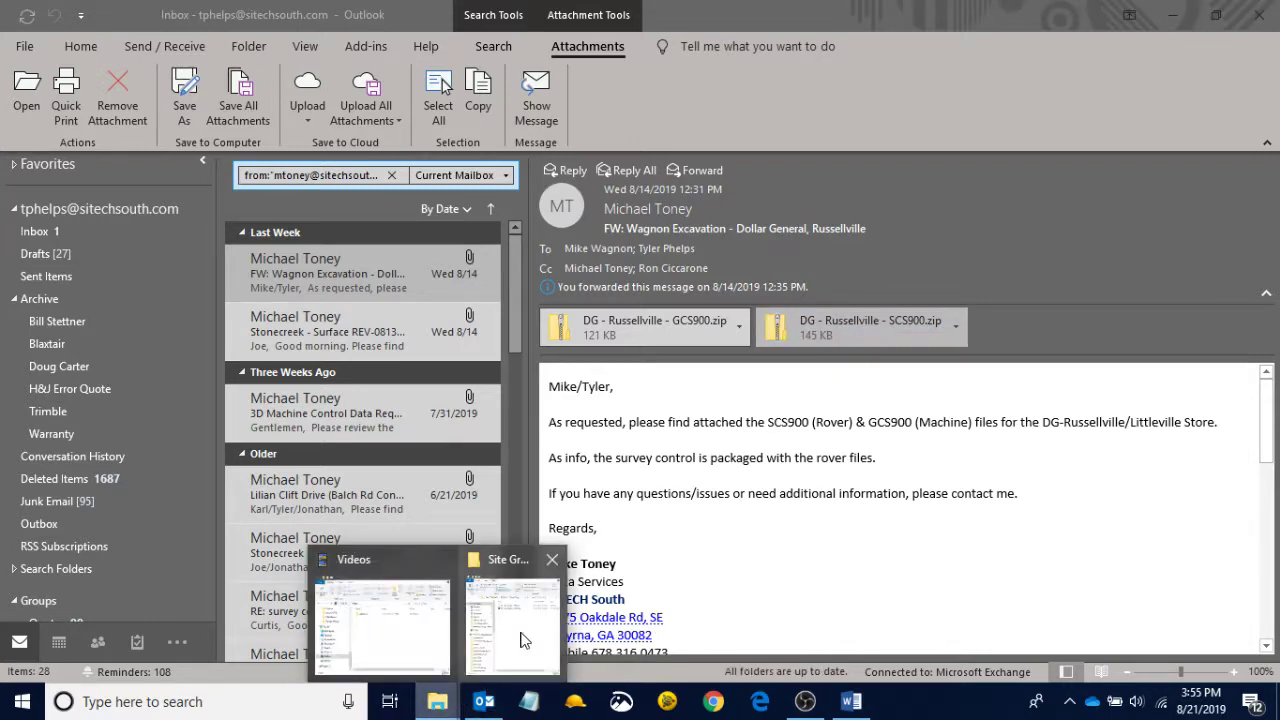
mouse_move(450, 585)
click(442, 559)
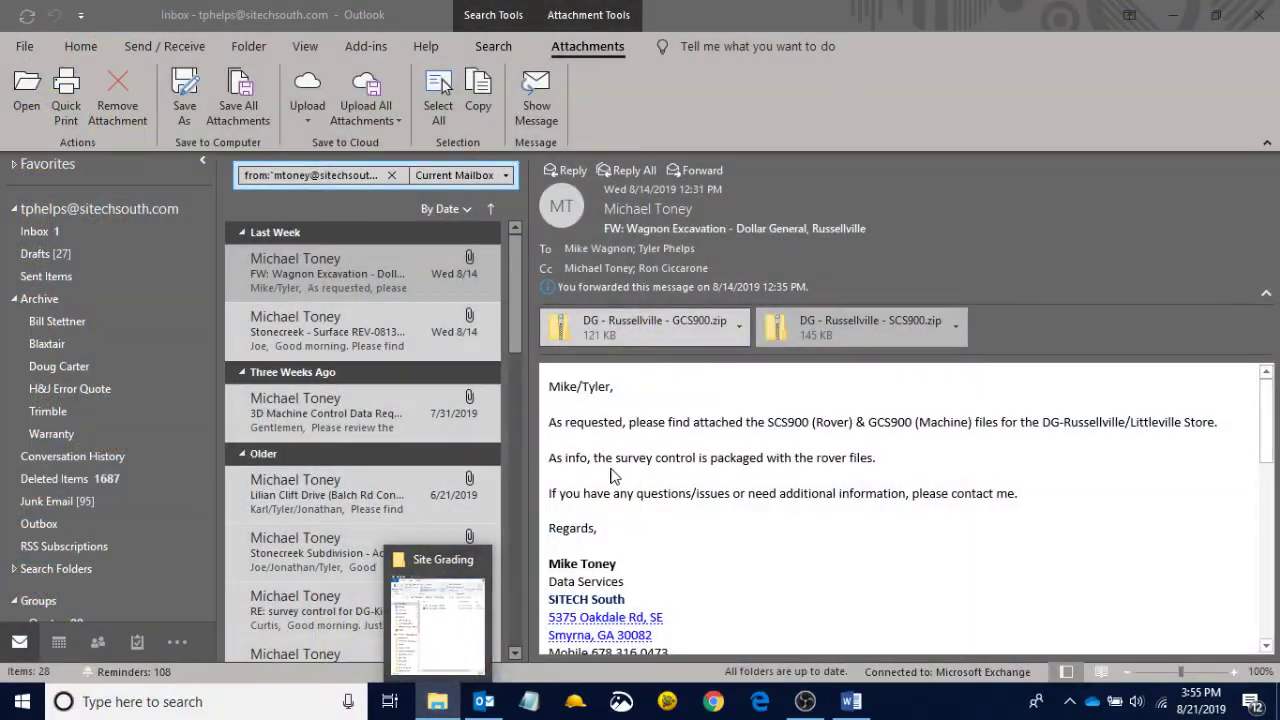
click(1277, 702)
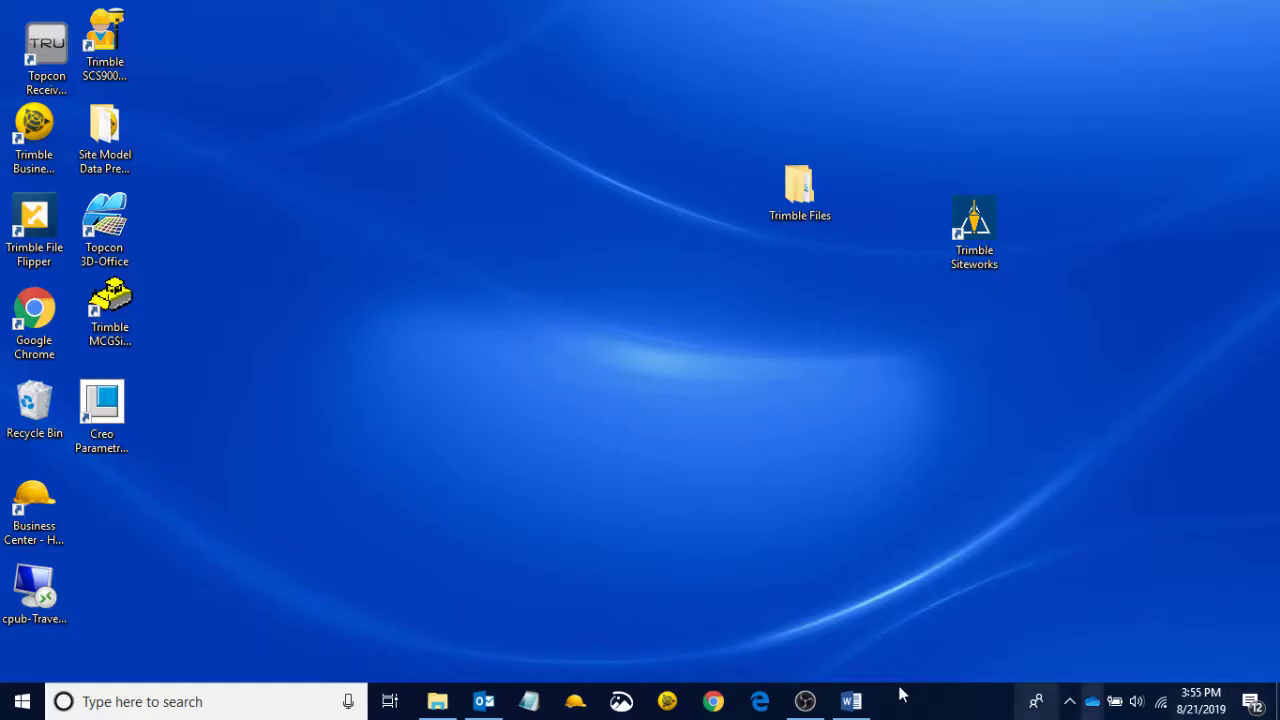
double_click(798, 192)
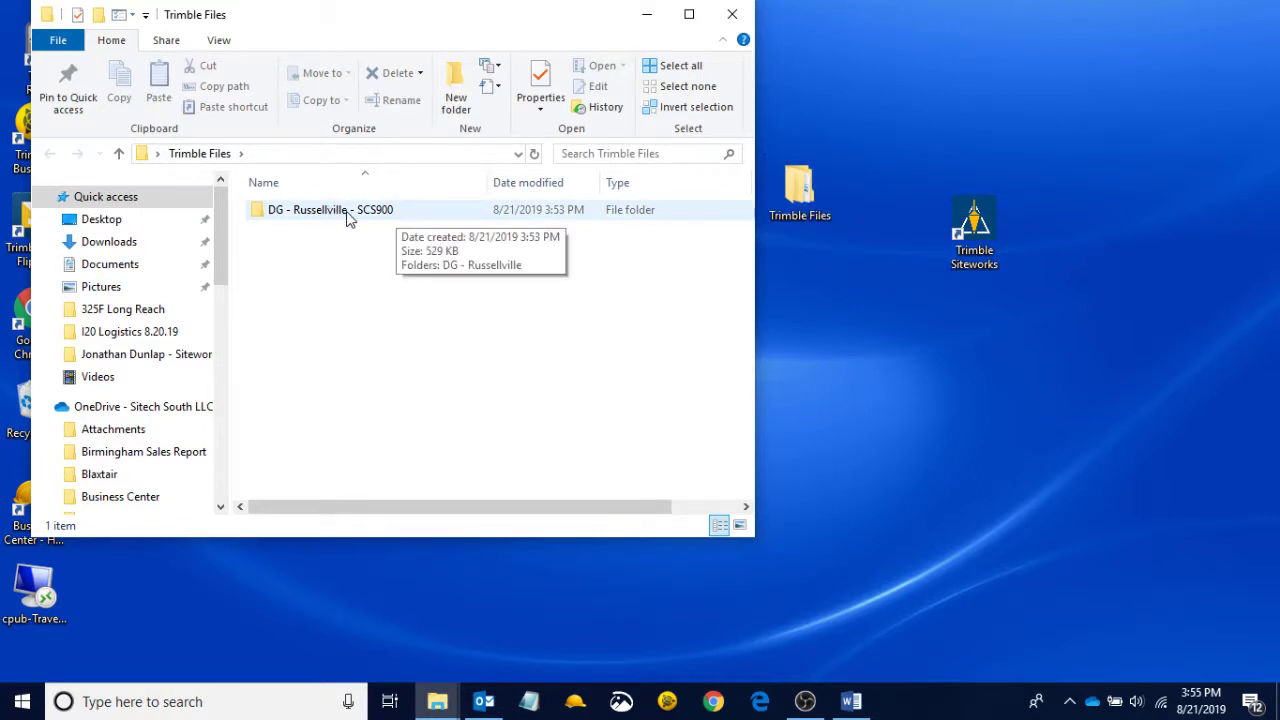
double_click(335, 219)
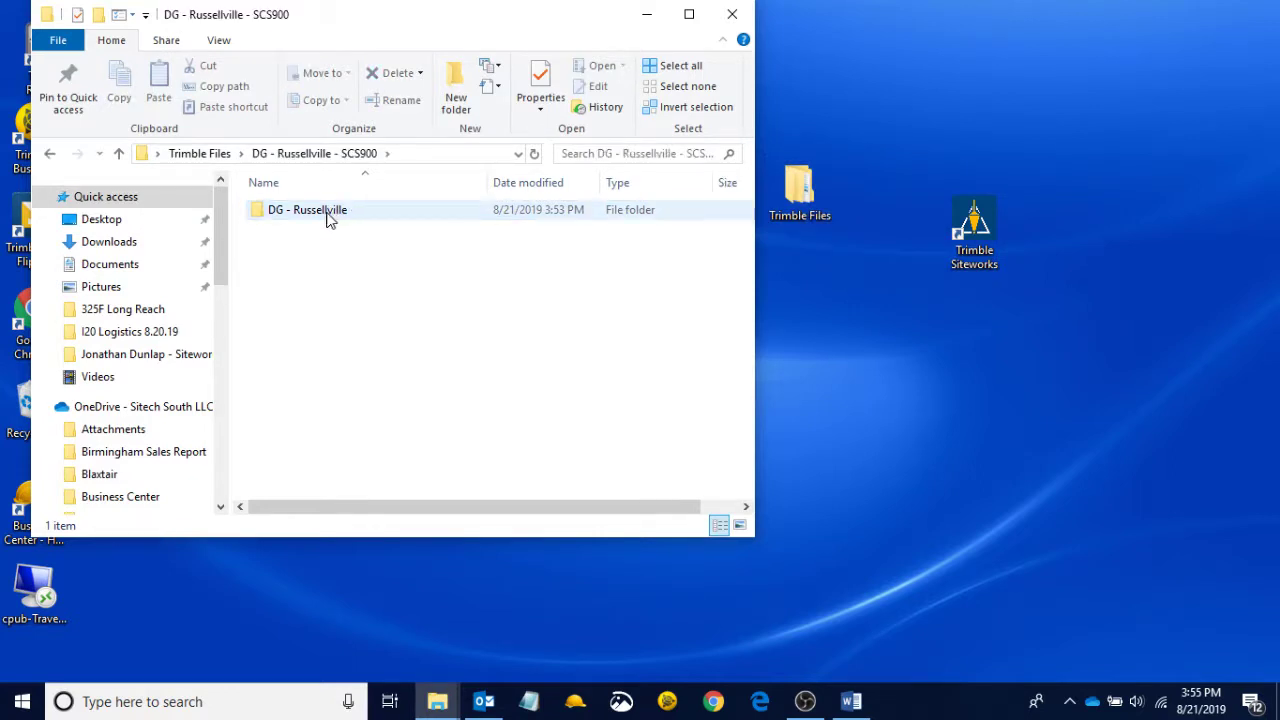
double_click(330, 219)
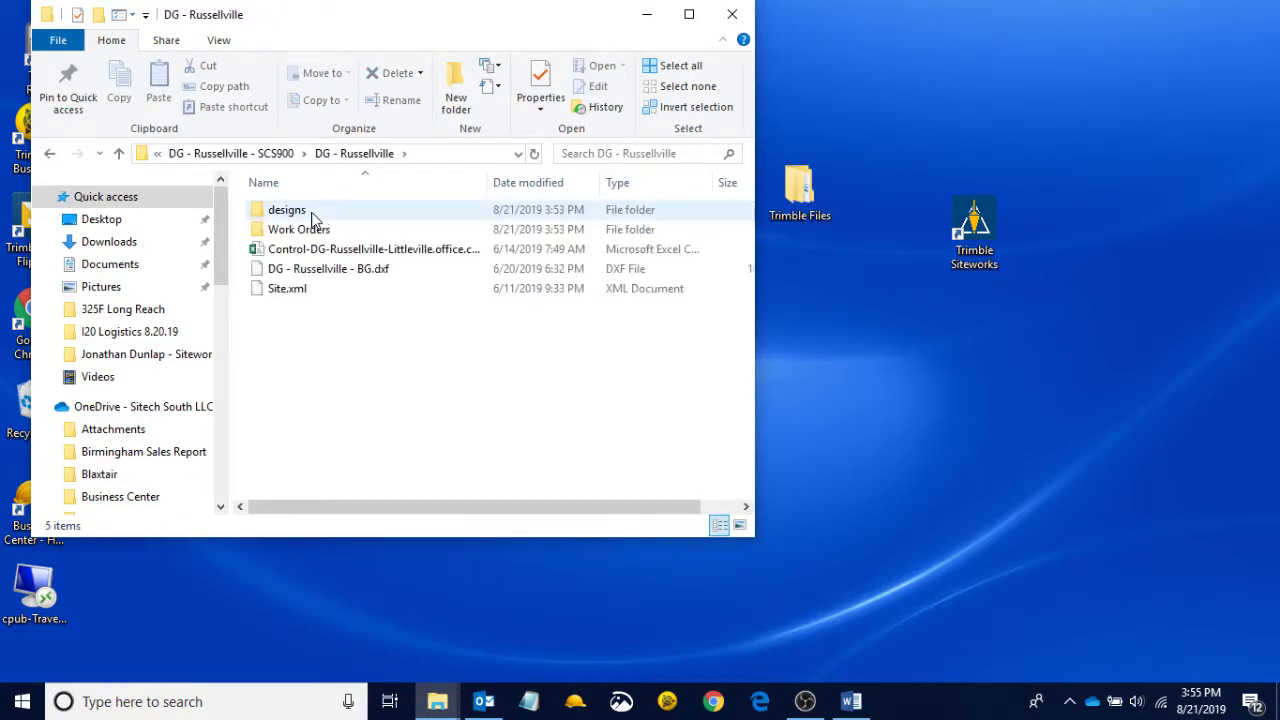
double_click(300, 212)
click(348, 213)
double_click(348, 214)
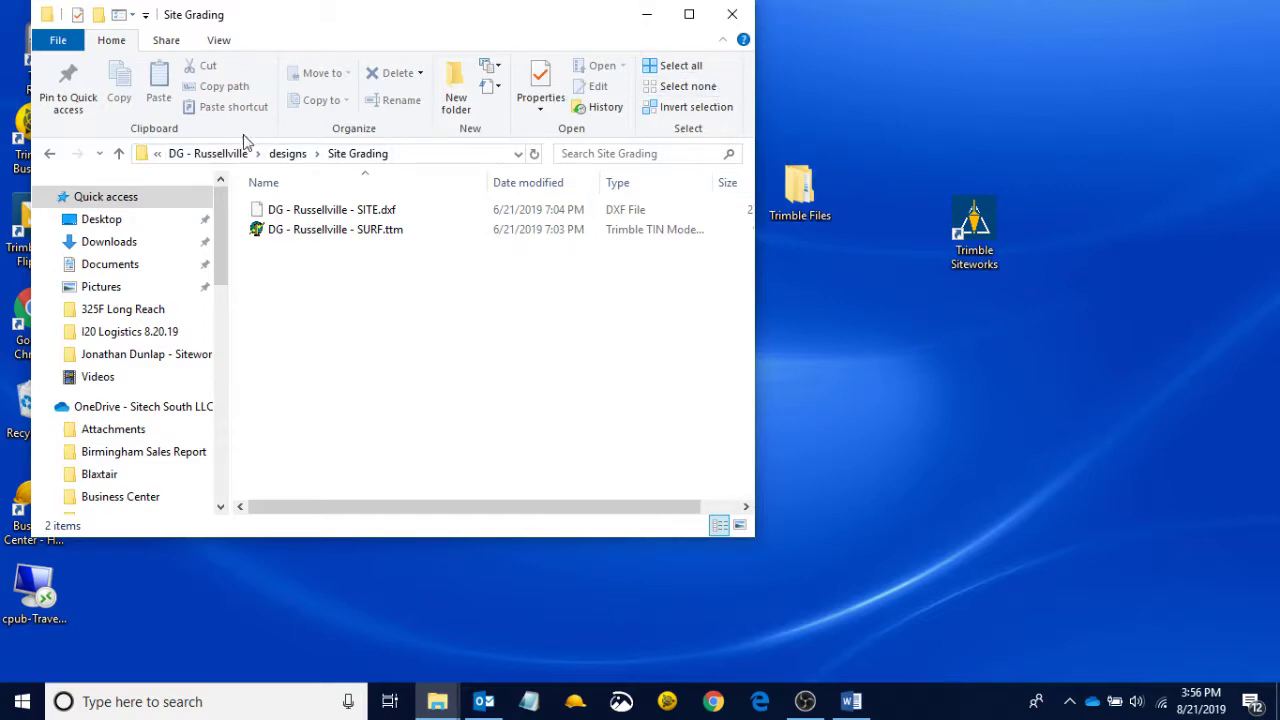
Close the Site Grading window and reopen Trimble Files from the desktop.
click(732, 14)
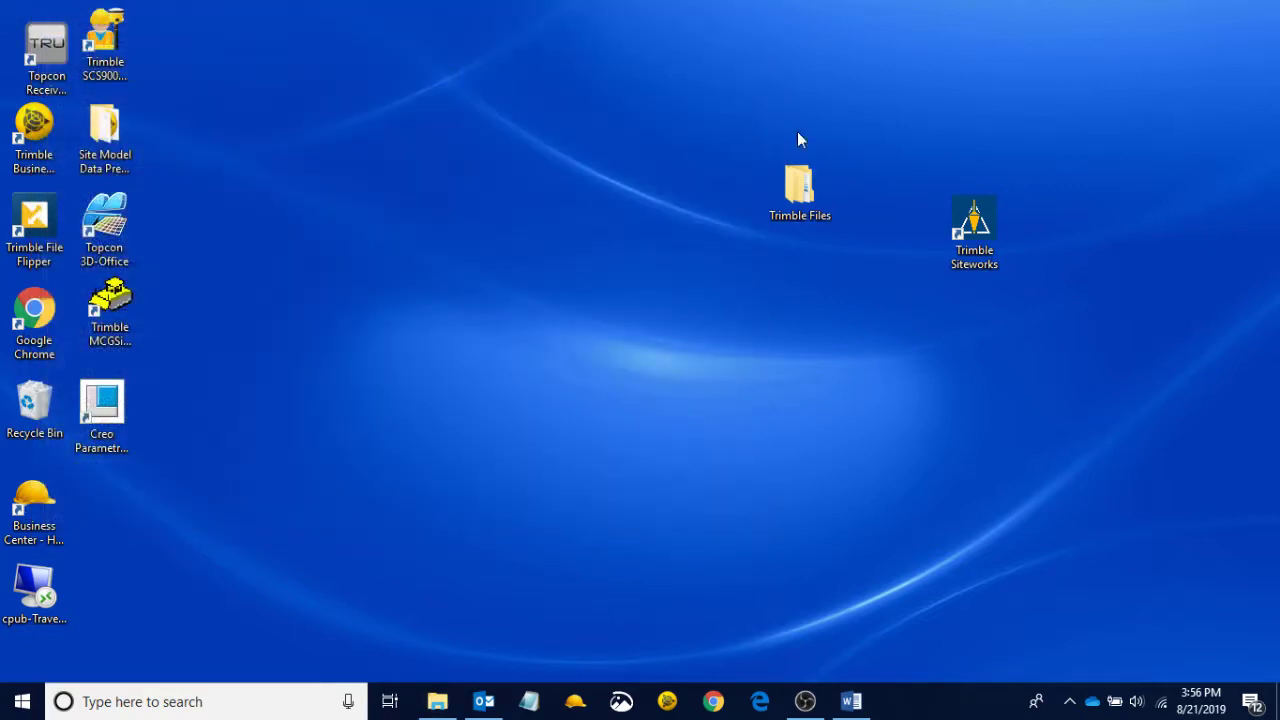
double_click(812, 187)
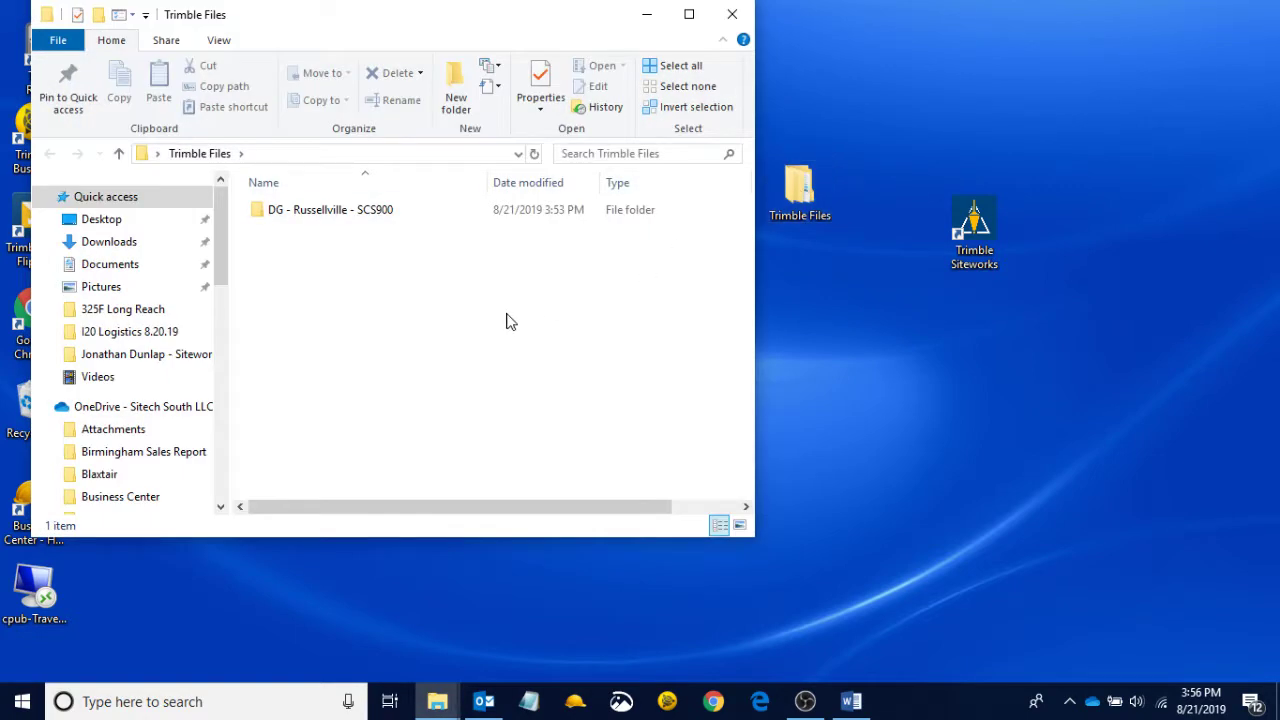